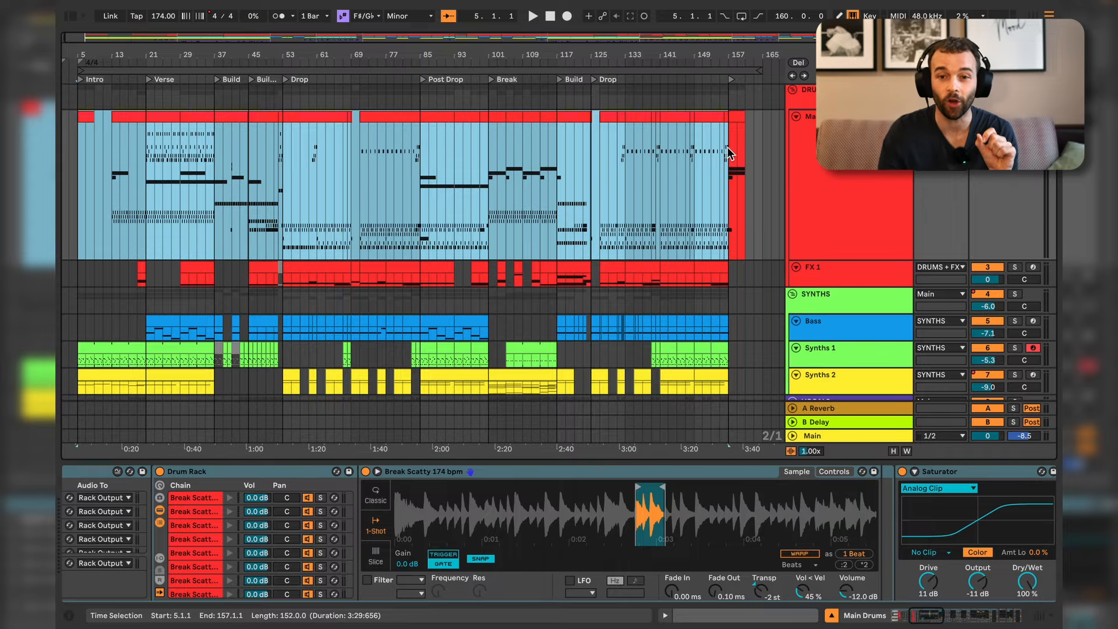
Step: Open the Main Drums clip at the start of the Verse, bars 21 to 29, in the note editor
scroll(639, 528, "left", 5)
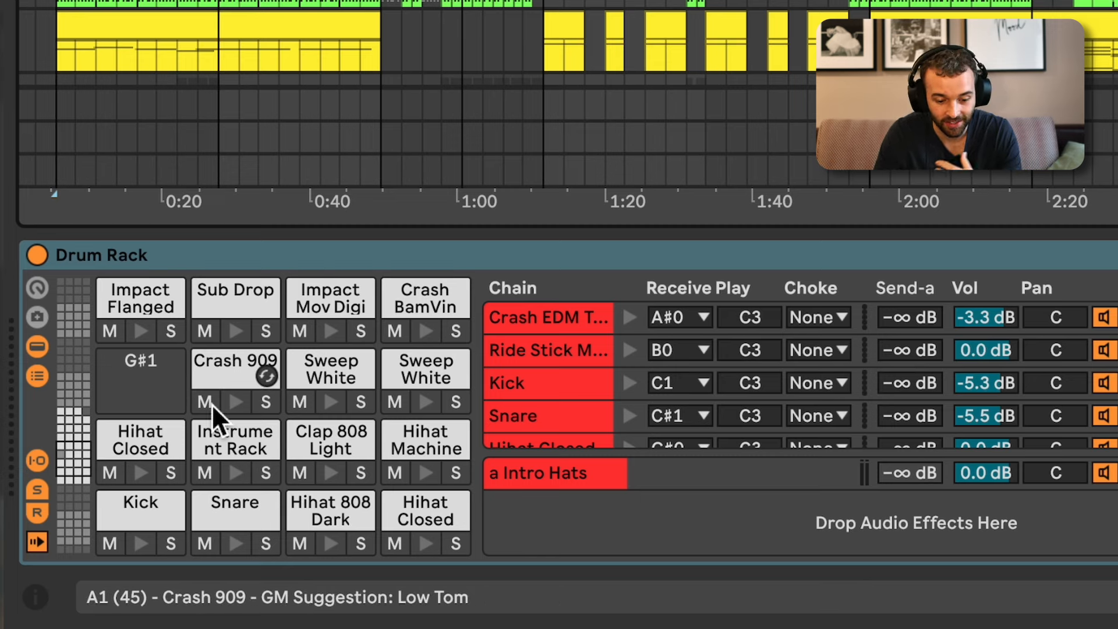
left_click(85, 441)
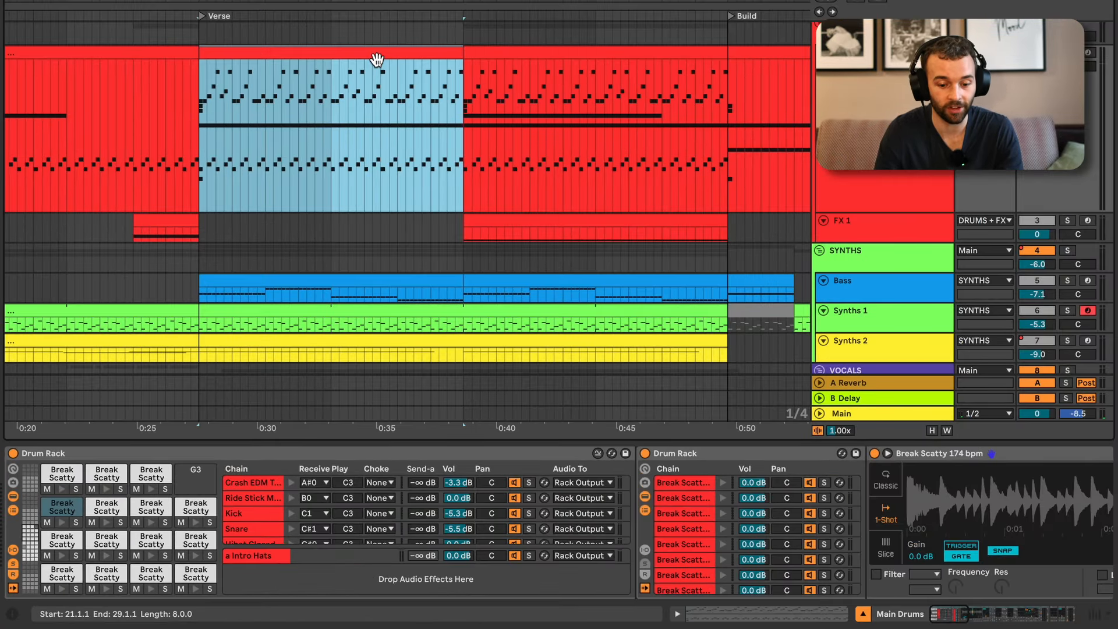
double_click(377, 59)
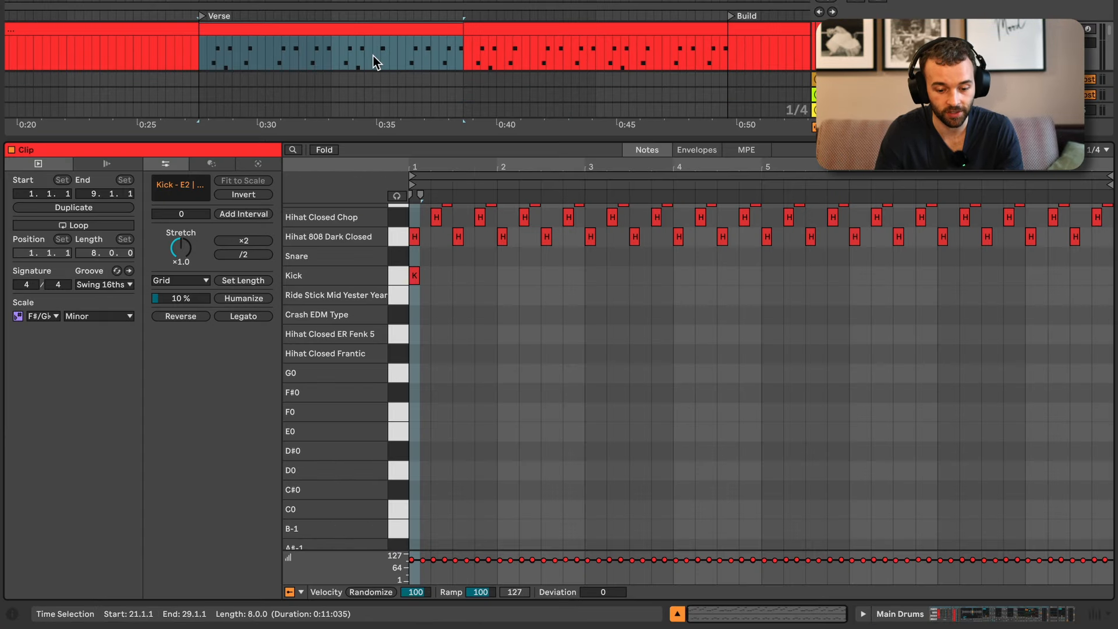
scroll(459, 305, "up", 5)
scroll(459, 305, "up", 4)
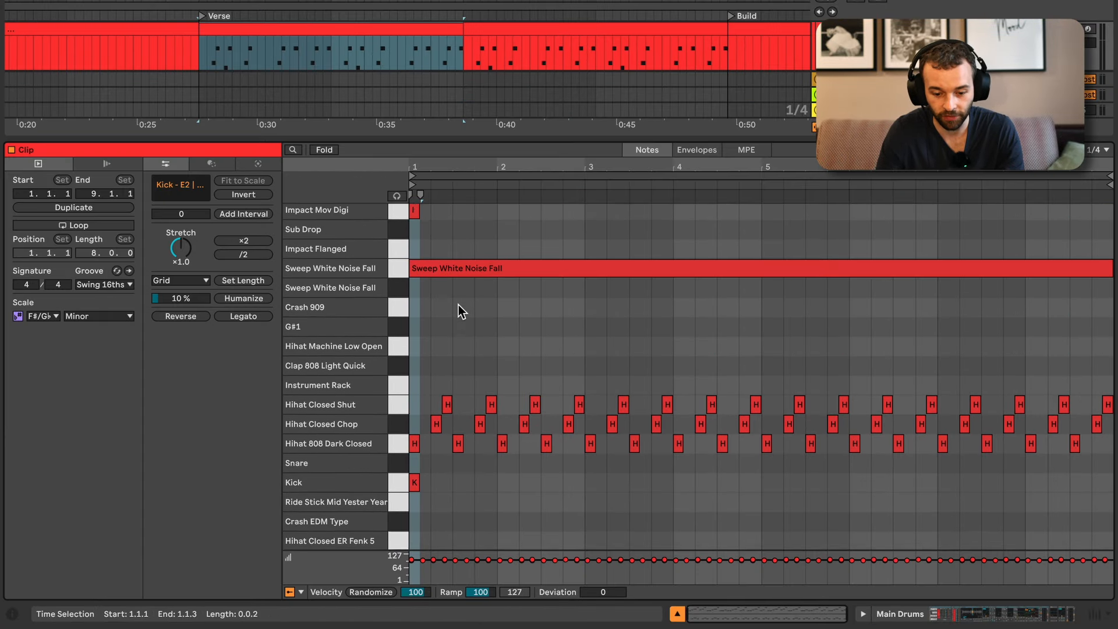
Step: Examine the Verse clip's notes across the upper drum lanes and play back the Verse section in the arrangement
left_click_drag(403, 414, 393, 471)
scroll(392, 470, "up", 3)
scroll(392, 469, "up", 3)
left_click(397, 406)
scroll(396, 406, "up", 3)
scroll(396, 406, "up", 2)
left_click_drag(396, 406, 405, 340)
scroll(394, 435, "up", 3)
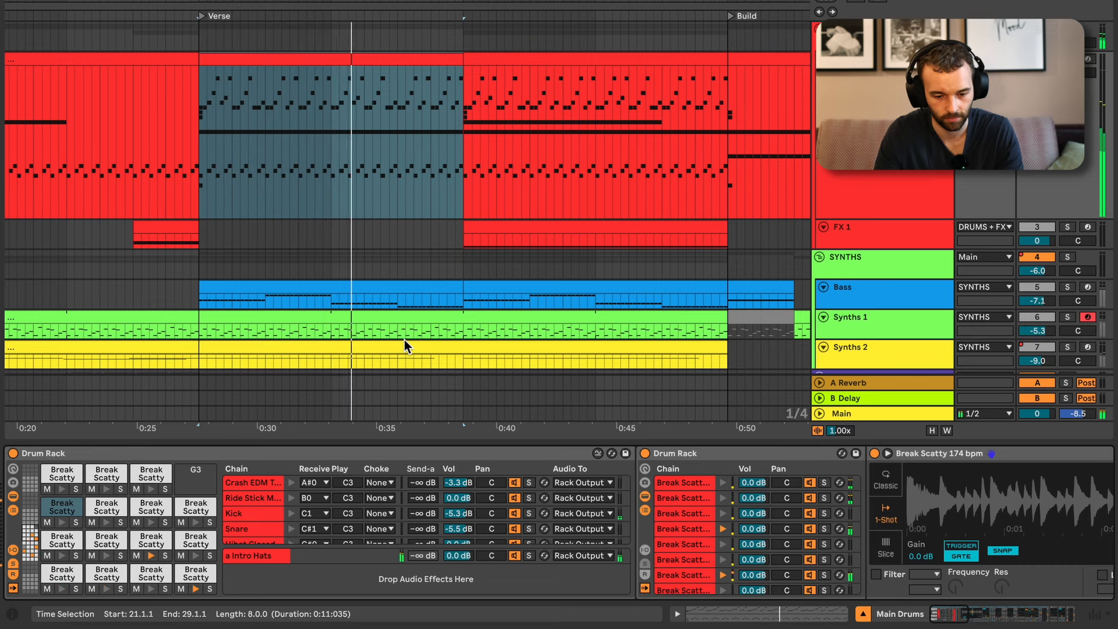
key("space")
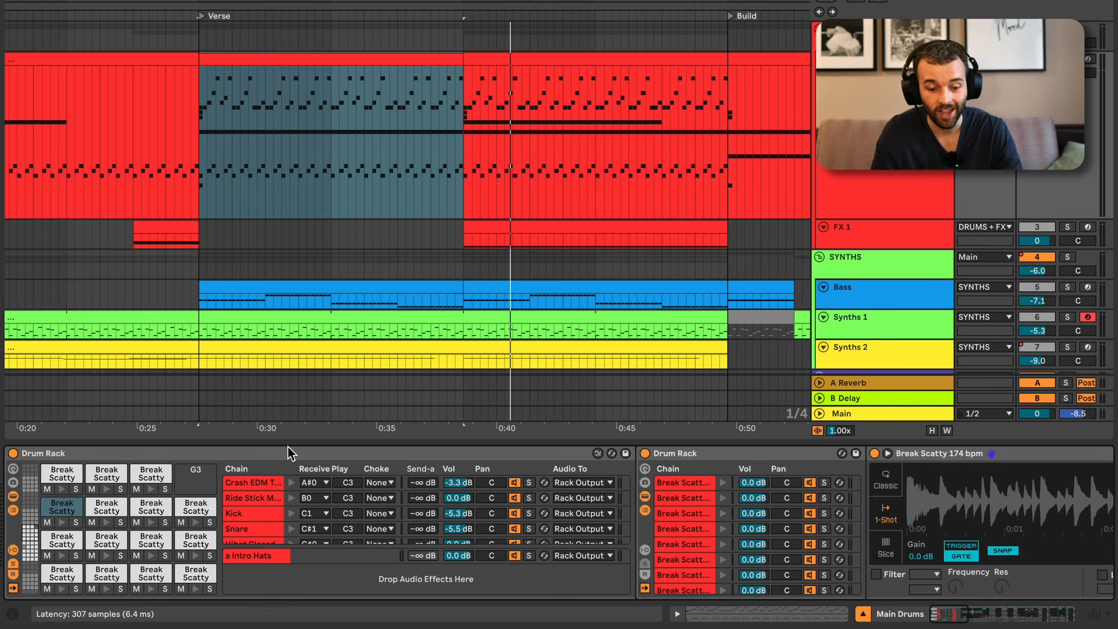
Step: Select the Main Drums track, look over its device chain and audition the Break Scatty slice on pad E2
left_click(845, 190)
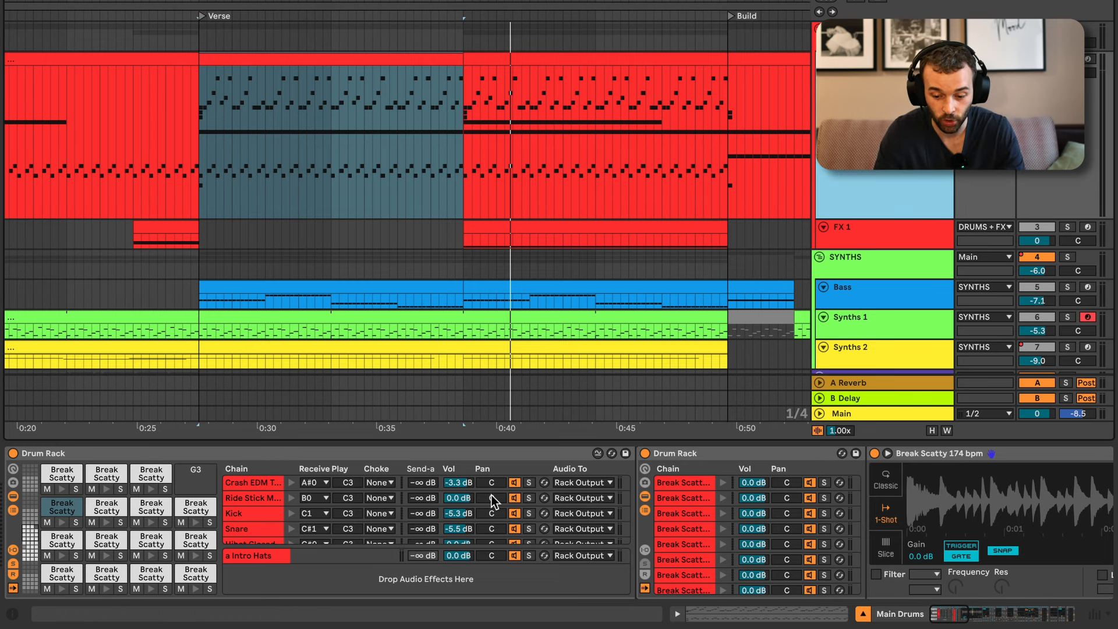
scroll(492, 496, "right", 5)
scroll(491, 495, "right", 5)
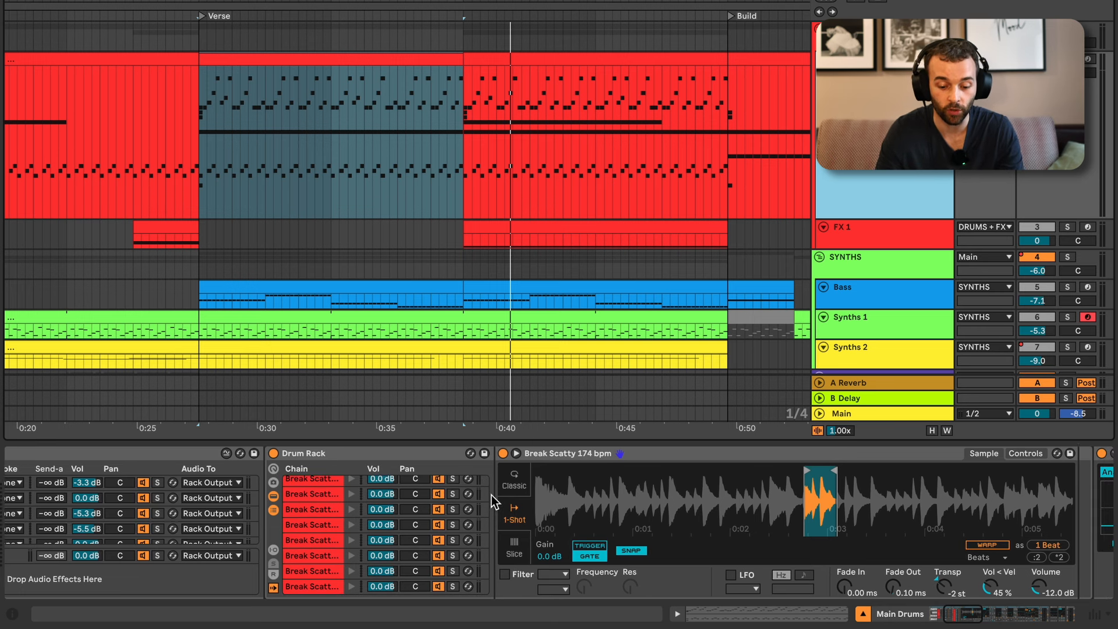
scroll(492, 495, "left", 5)
scroll(141, 528, "left", 5)
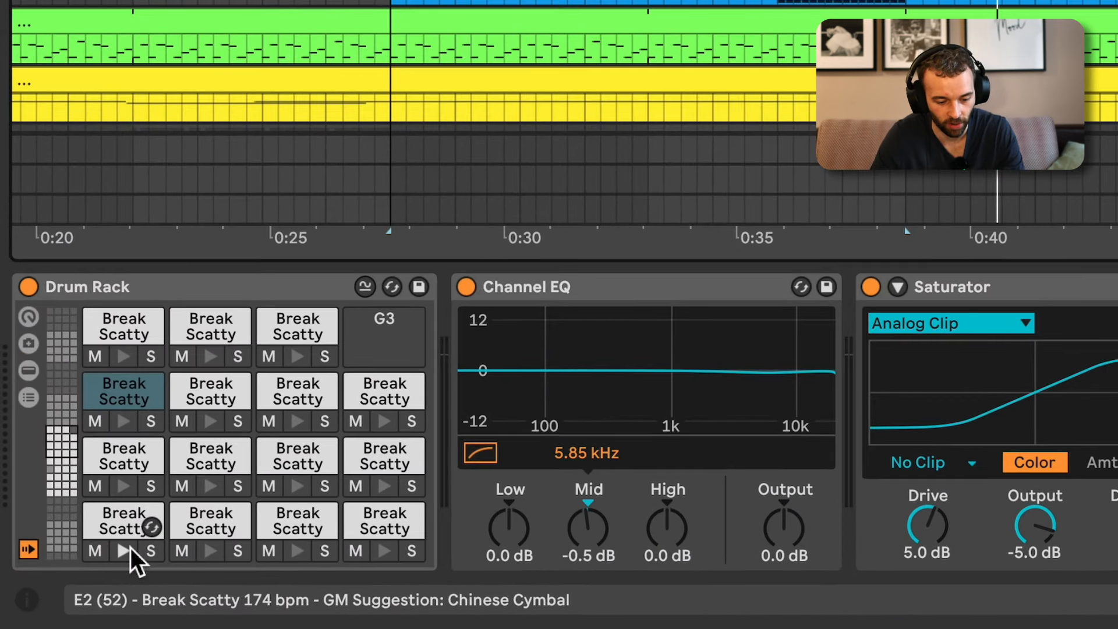
left_click(130, 548)
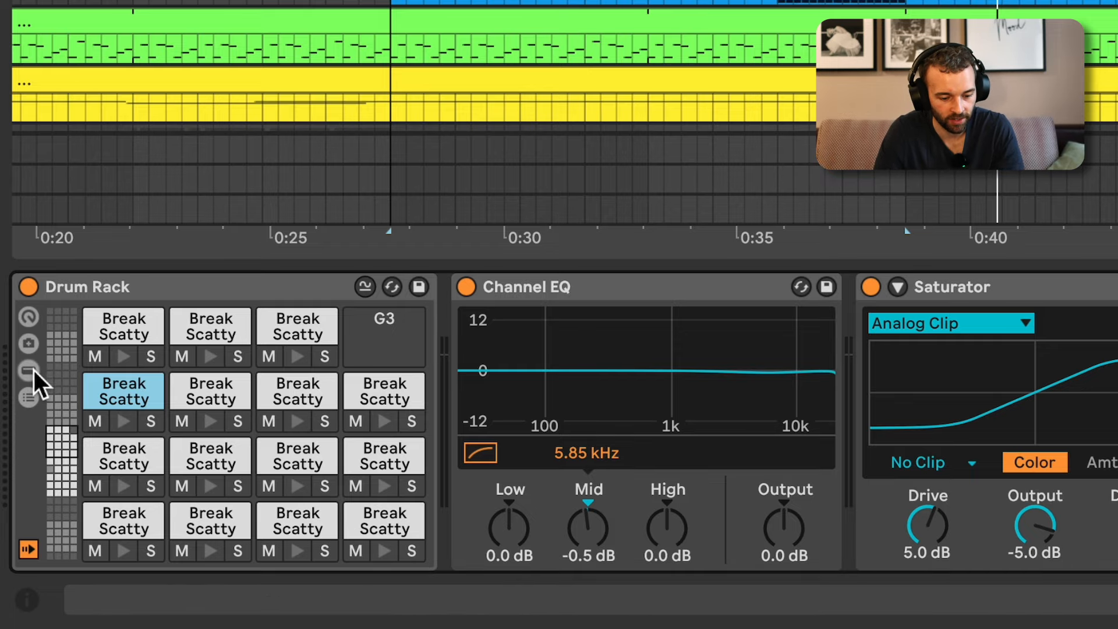
Step: Show the Main Drums rack's chain list and select its nested Drum Rack chain
left_click(29, 396)
left_click(198, 387)
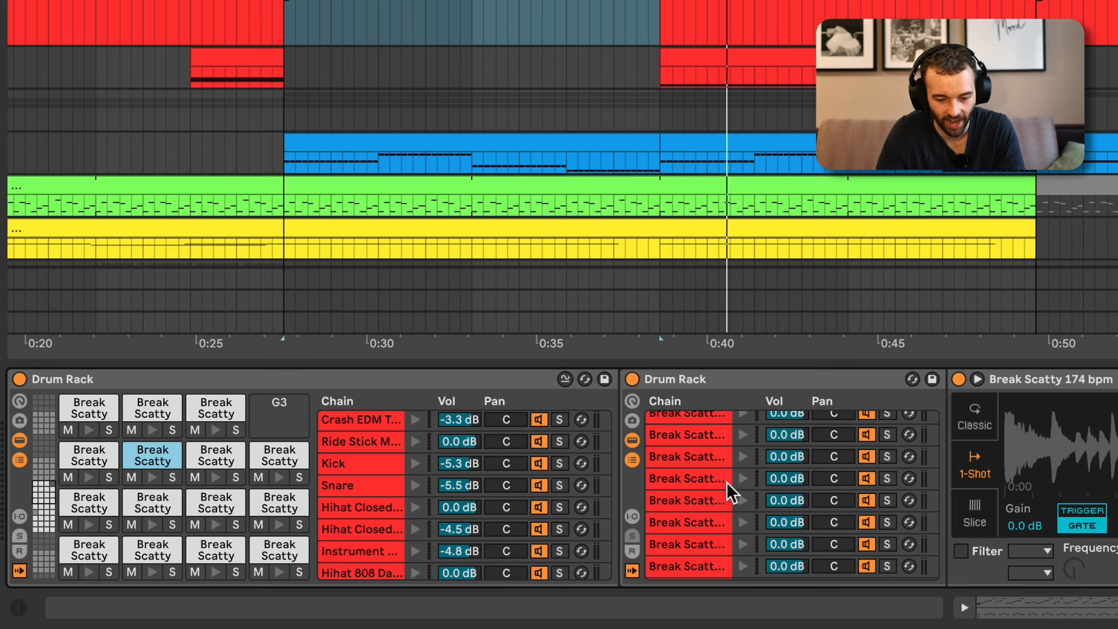
left_click(734, 379)
scroll(434, 476, "down", 6)
left_click(343, 502)
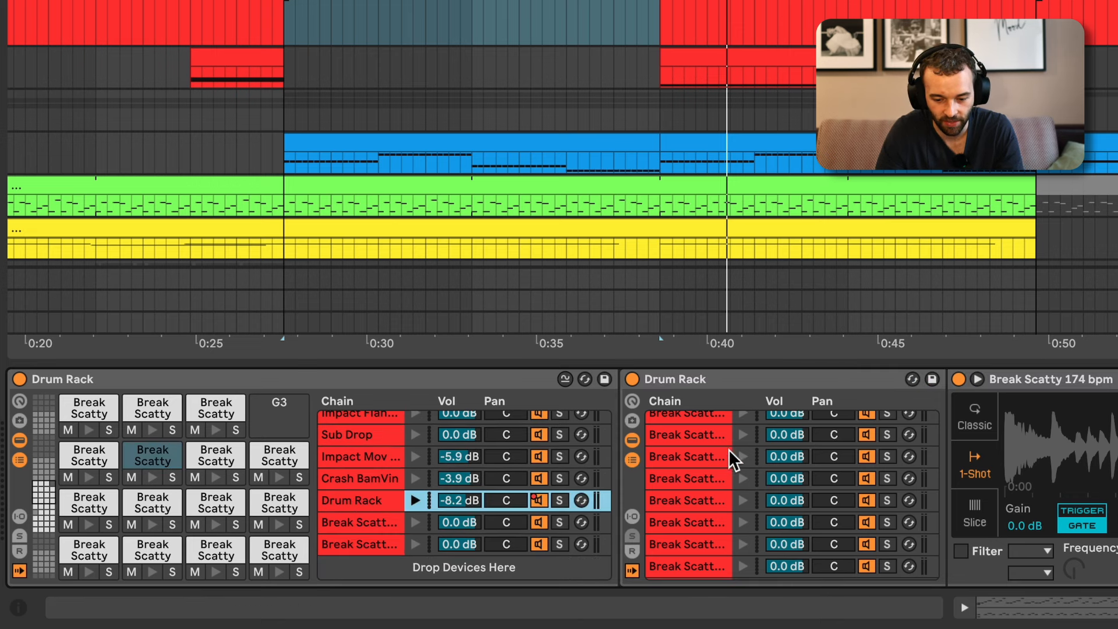
Step: Step through the nested rack's Break Scatty chains to view the sample slice assigned to each one
scroll(731, 447, "up", 3)
scroll(736, 445, "right", 6)
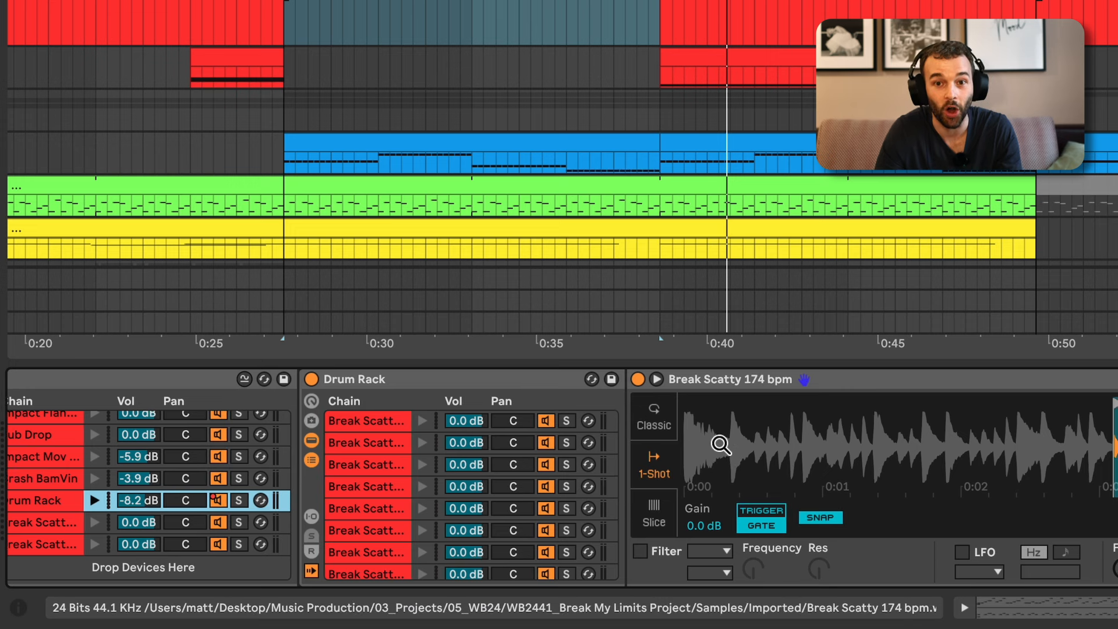
left_click(361, 424)
left_click(362, 460)
key("Down")
key("Down")
key("Down")
key("Down")
key("Down")
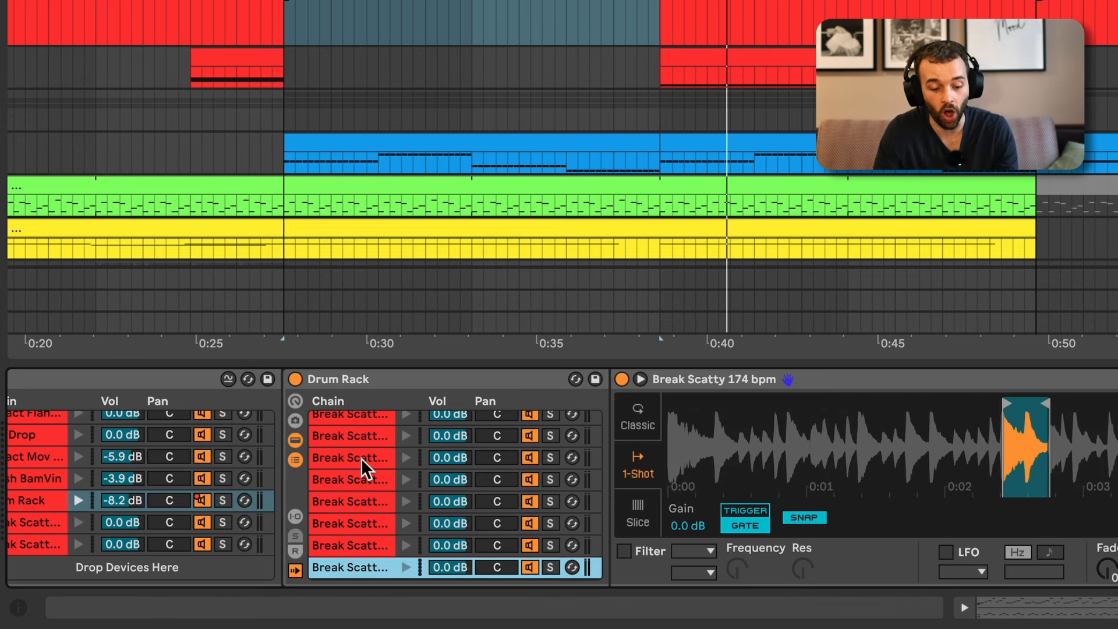
Step: Examine the break's effects chain from Saturator and Redux through the Auto Filters, Channel EQ and Reverb to the Limiter
scroll(361, 459, "right", 10)
scroll(647, 400, "right", 10)
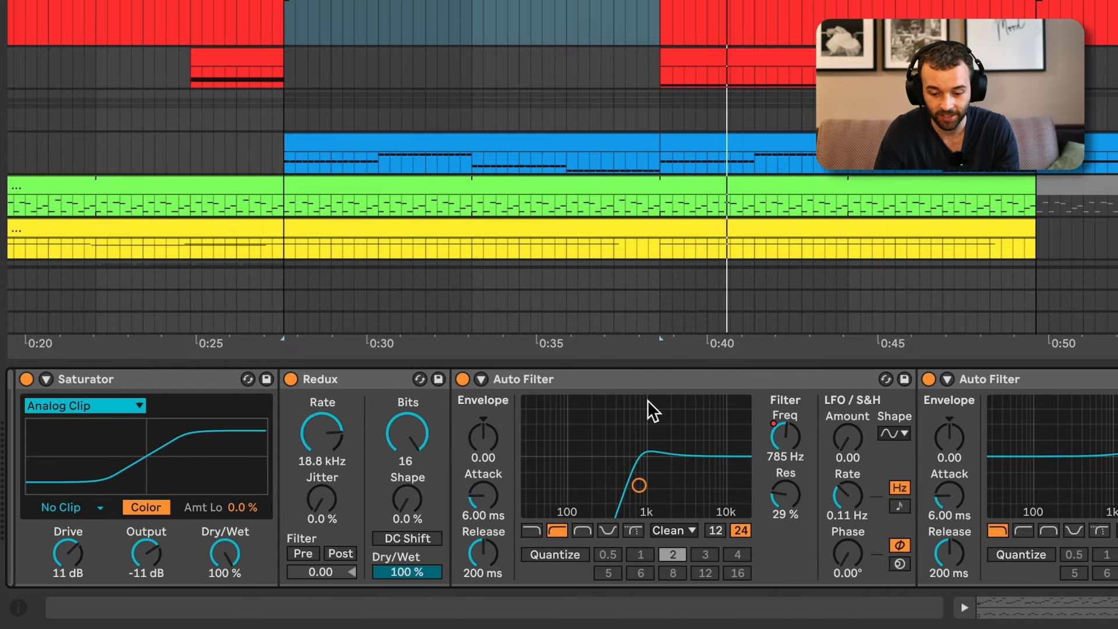
scroll(647, 400, "right", 10)
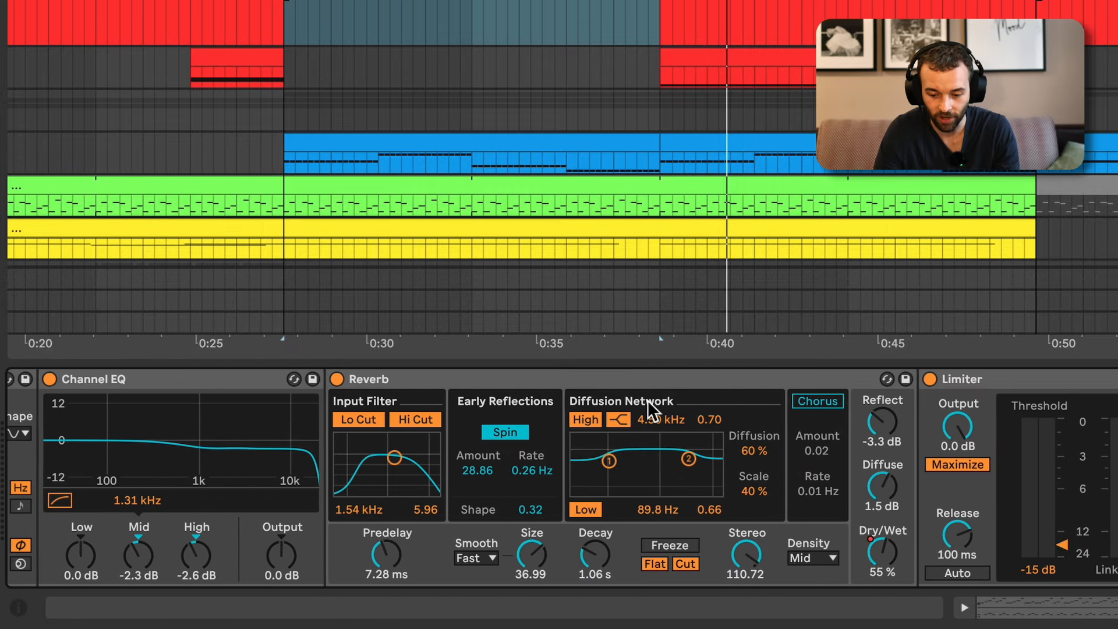
scroll(647, 400, "right", 3)
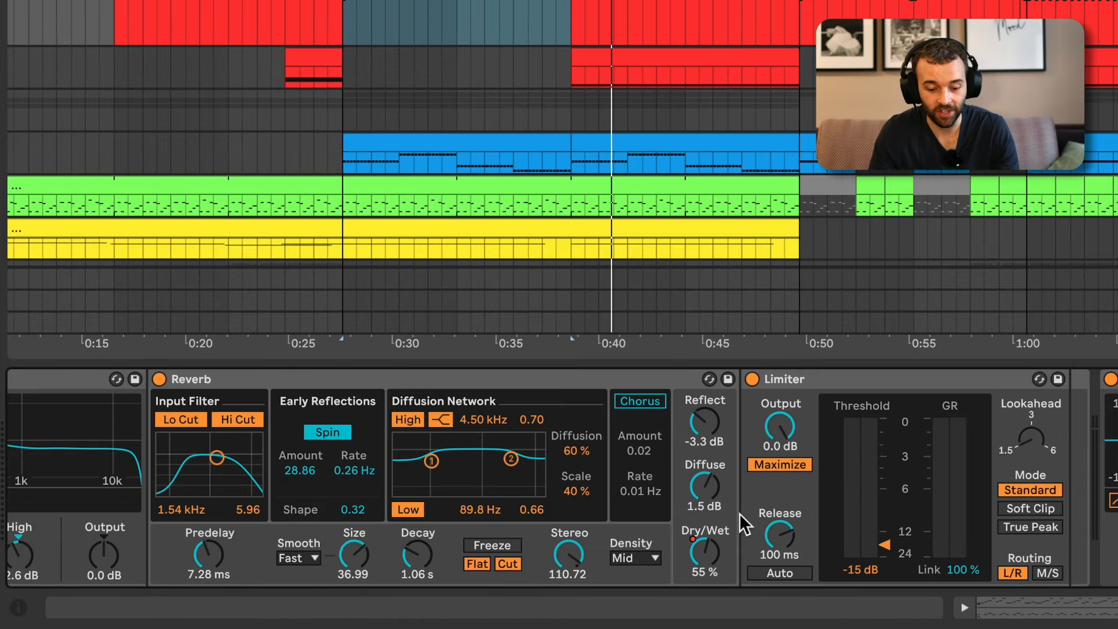
scroll(739, 513, "left", 2)
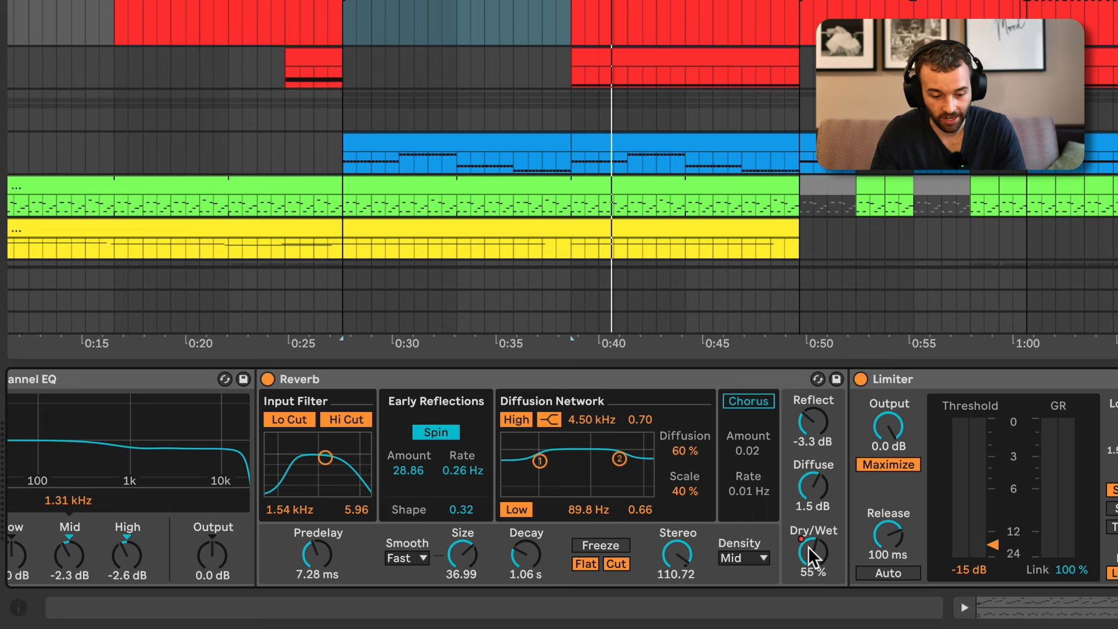
scroll(808, 545, "left", 20)
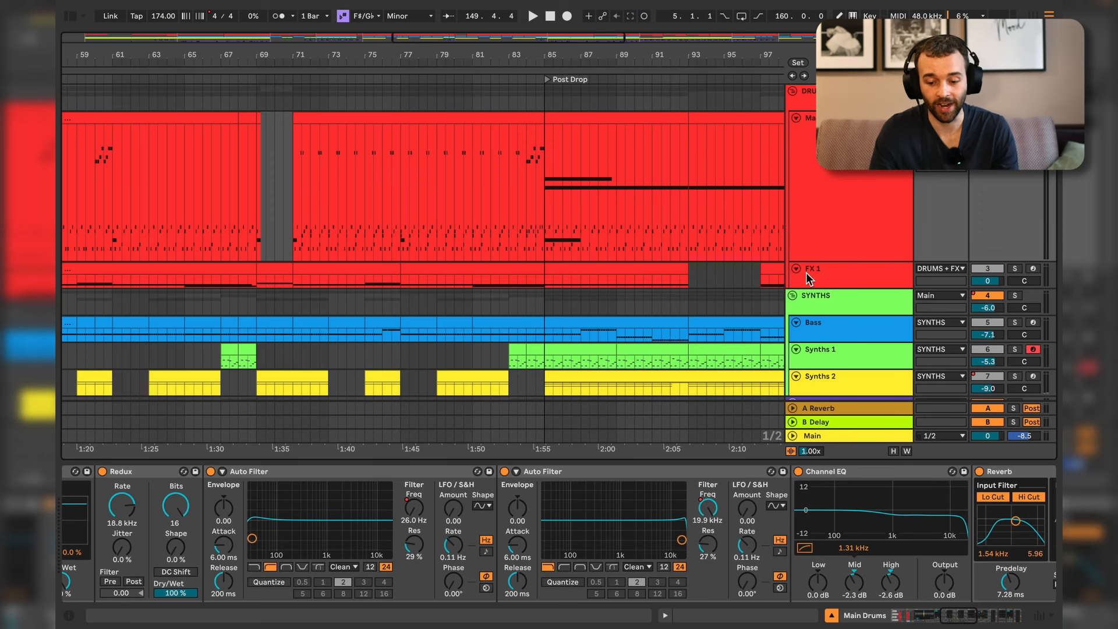
Step: Select the FX 1 track and show the Noise Up pad's device in its Drum Rack
left_click(815, 270)
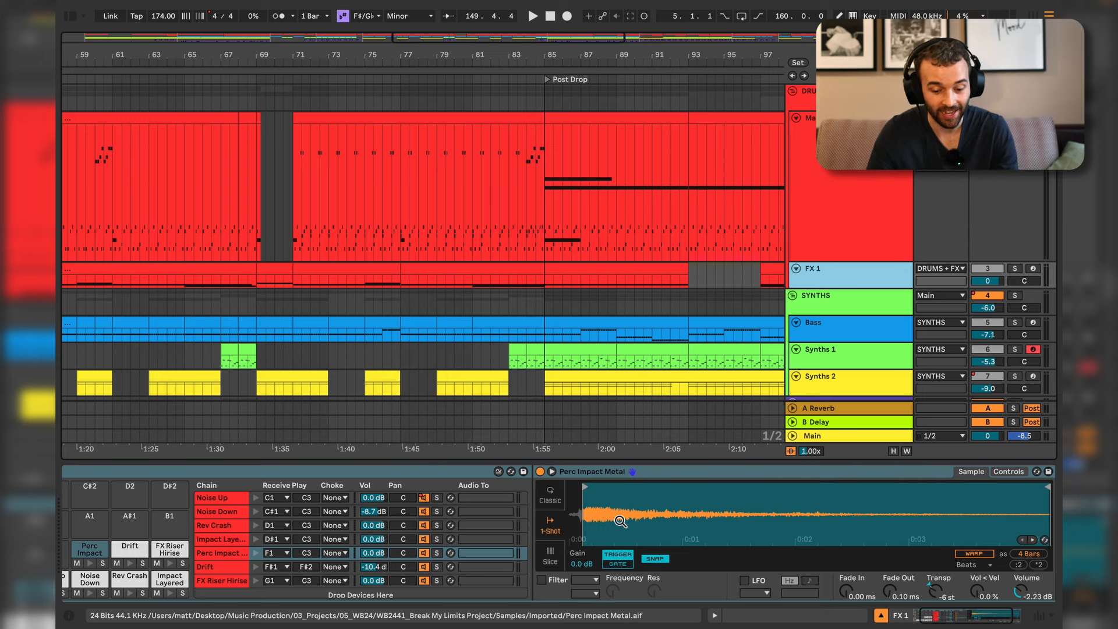
scroll(600, 528, "left", 3)
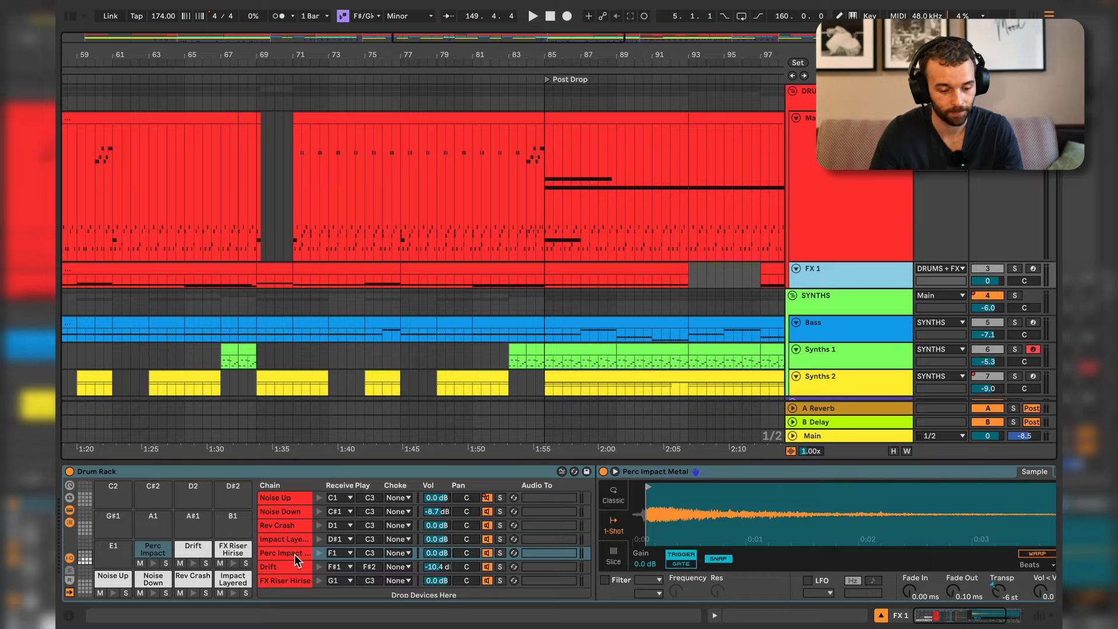
left_click(111, 579)
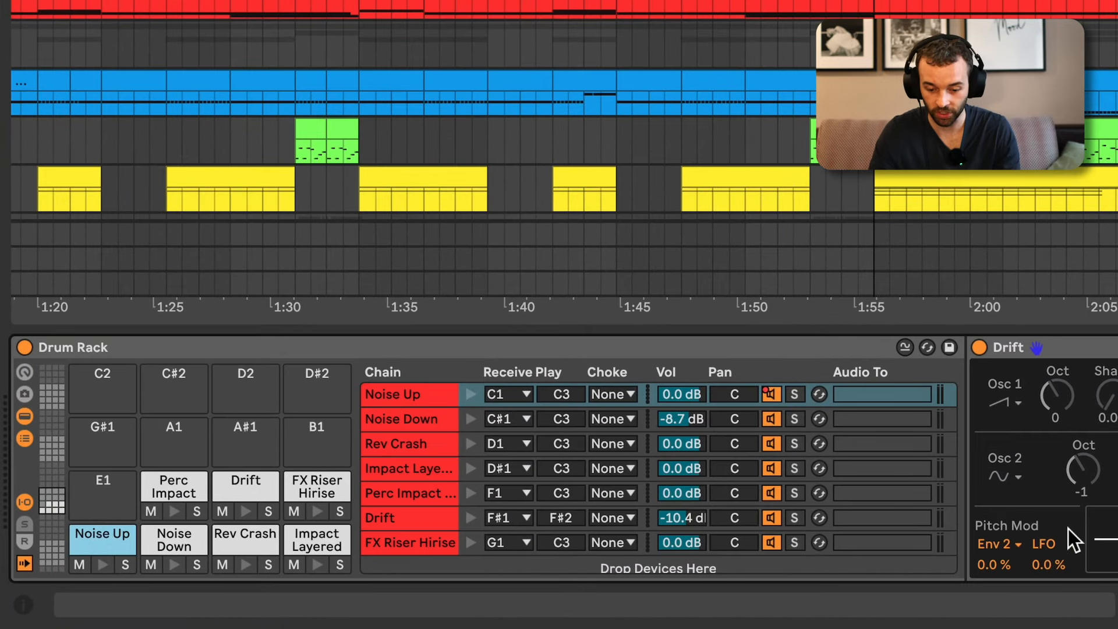
Step: Go through the Noise Down, Rev Crash, Impact Layered, FX Riser Hirise, Drift and Perc Impact pads
left_click(163, 542)
left_click(234, 539)
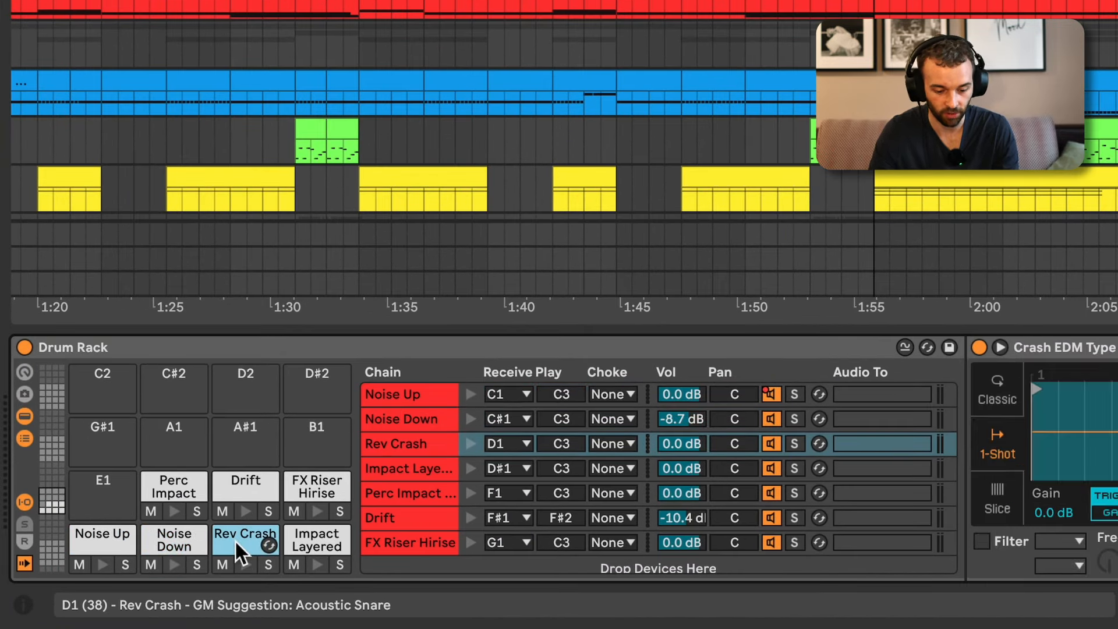
left_click(305, 540)
left_click(305, 479)
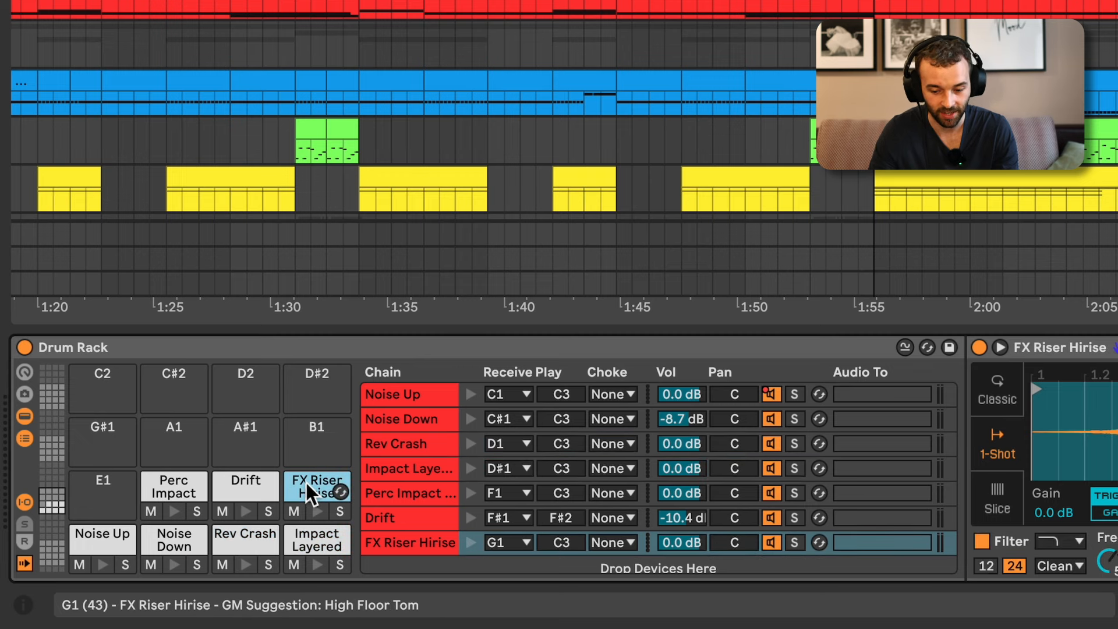
left_click(248, 483)
left_click(158, 481)
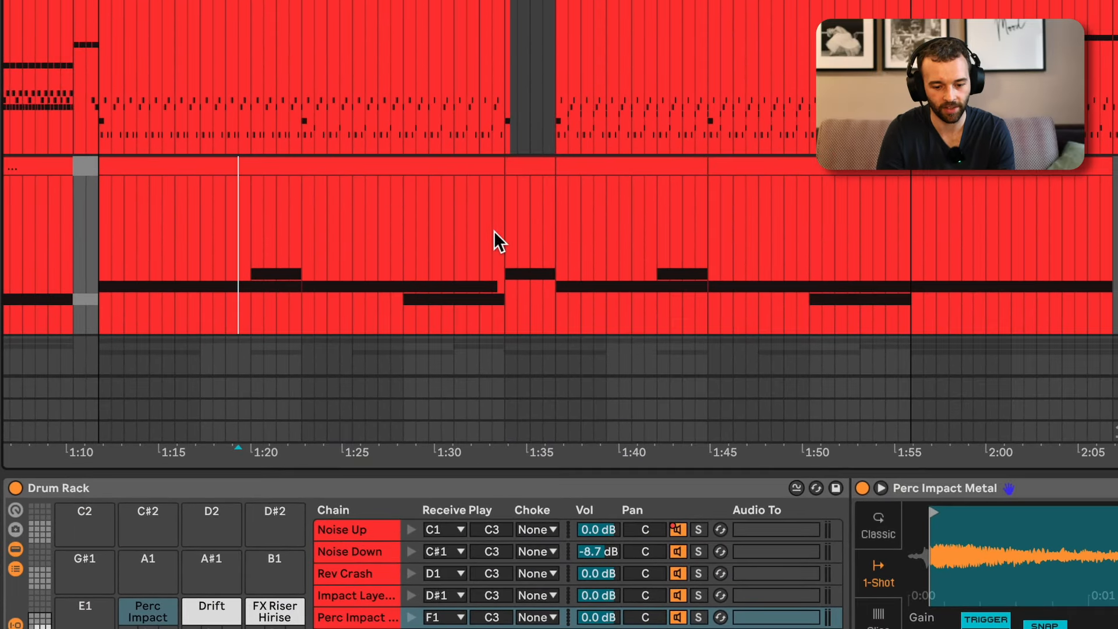
Step: Select the short FX 1 clip around 1:34 and inspect the Rev Crash pad's Crash EDM Type R sample
left_click_drag(499, 230, 550, 224)
scroll(523, 217, "up", 5)
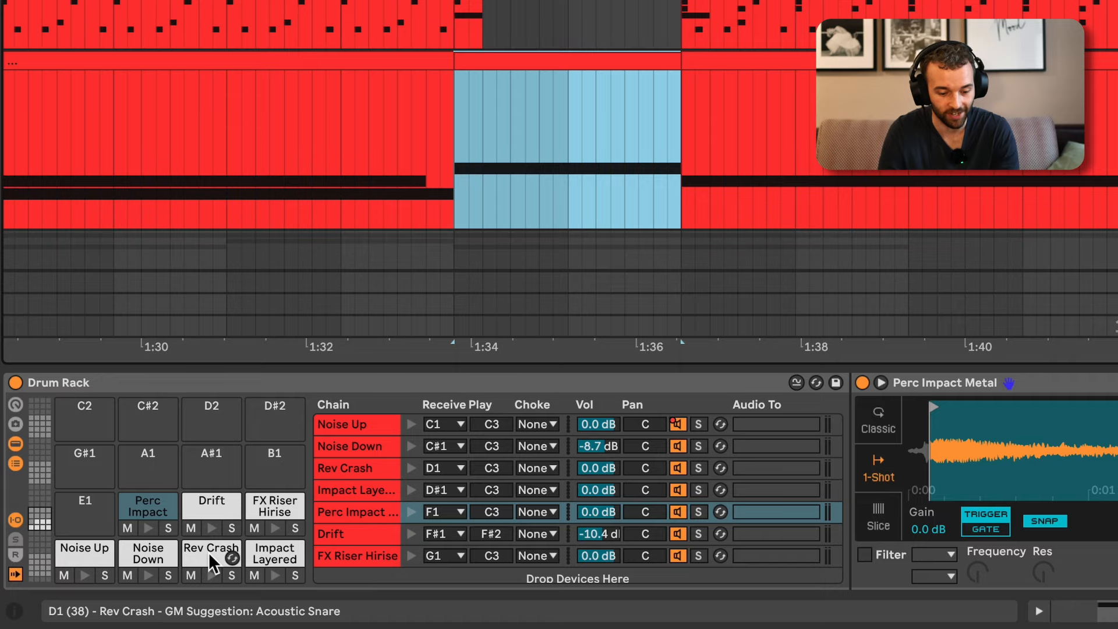
left_click(209, 552)
scroll(628, 464, "right", 10)
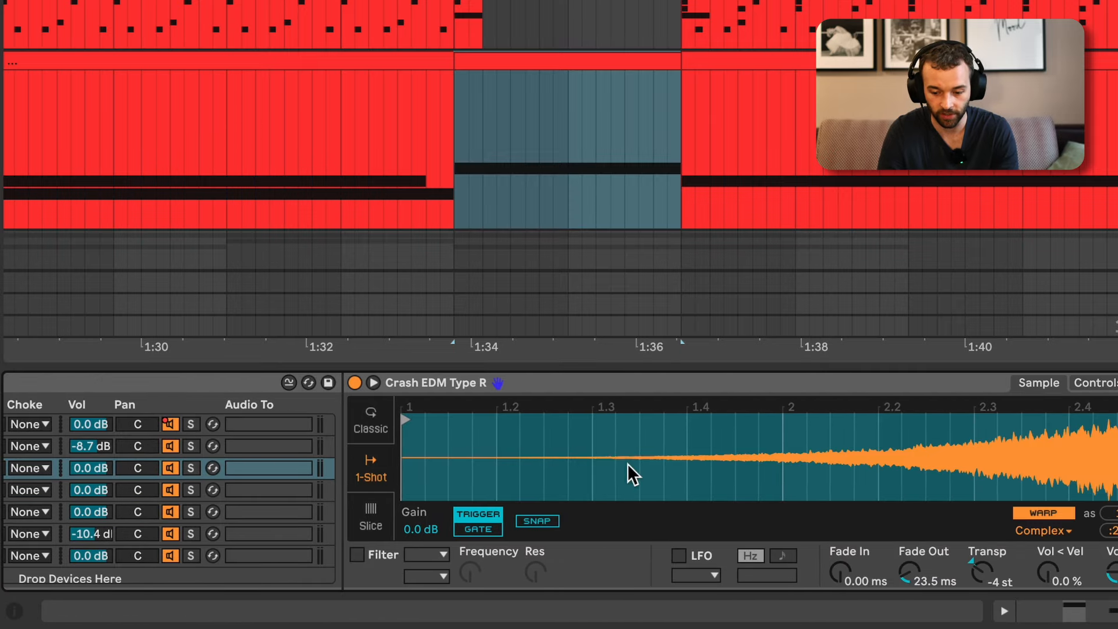
scroll(627, 463, "right", 4)
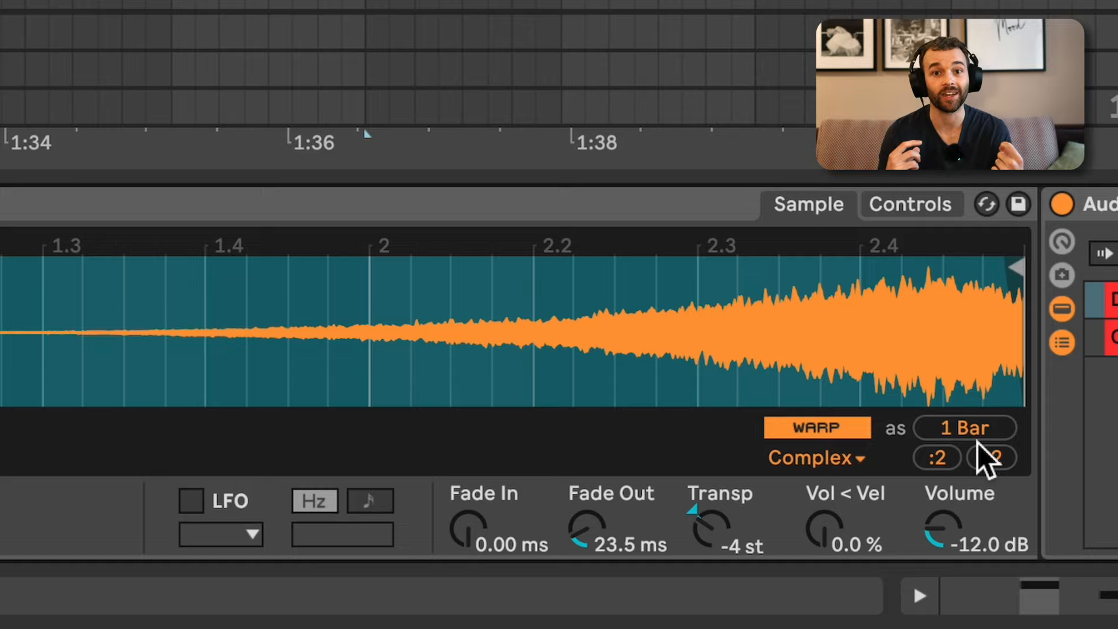
Step: Look up the Reverse Sample option for the crash sample without applying it, and reselect the short FX 1 clip
right_click(603, 345)
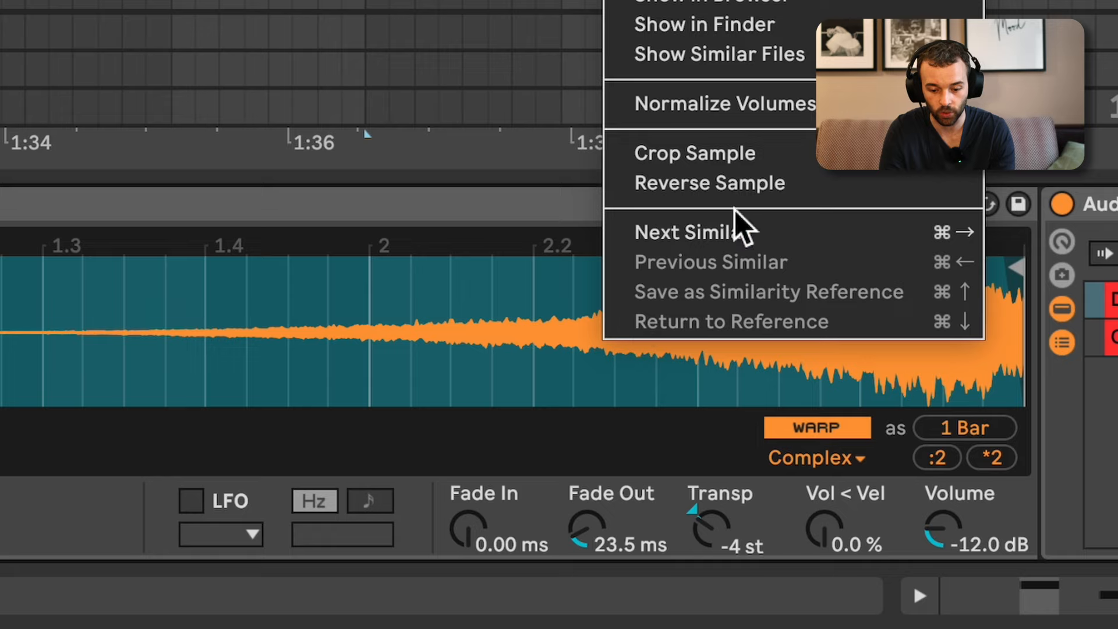
left_click(868, 377)
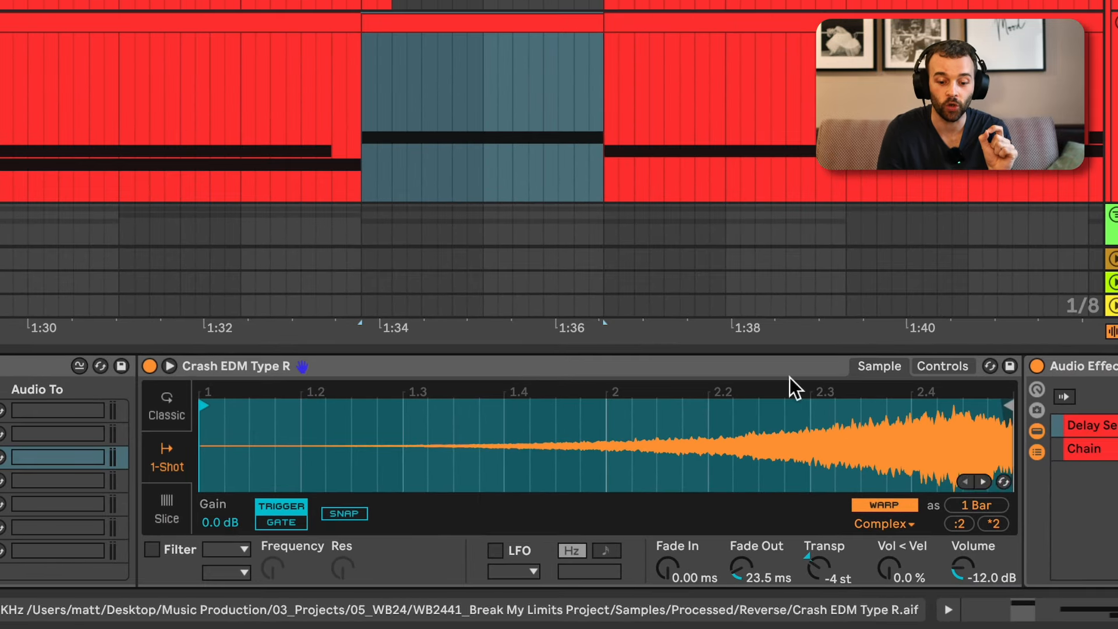
left_click_drag(367, 151, 602, 151)
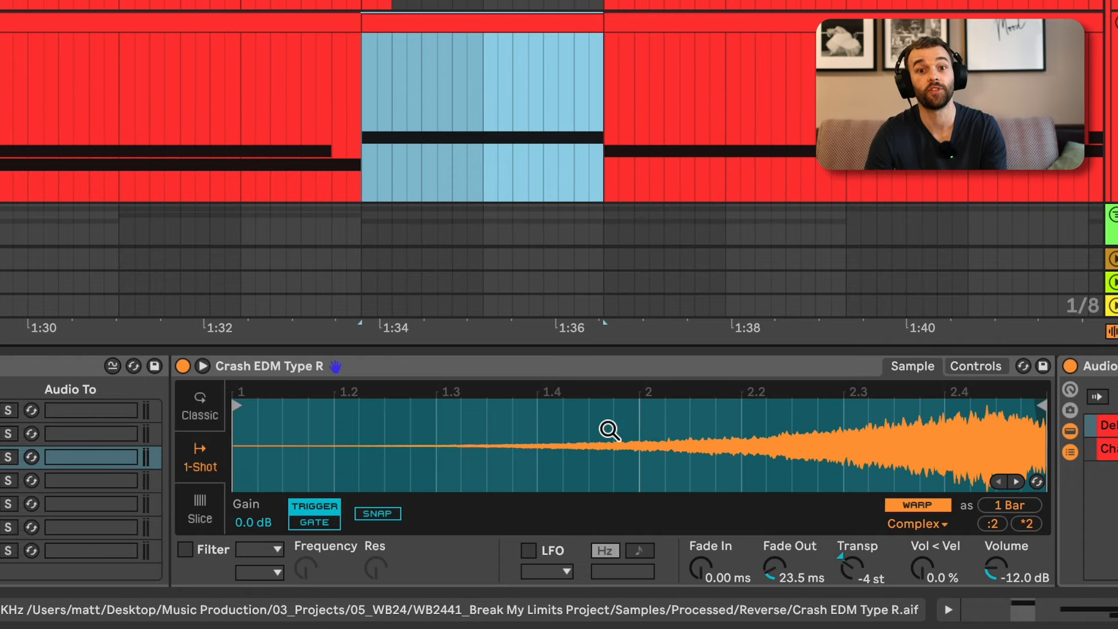
Step: Select the Noise Up pad and examine its Drift synth settings and the LPF and HPF filters after it
scroll(609, 430, "left", 10)
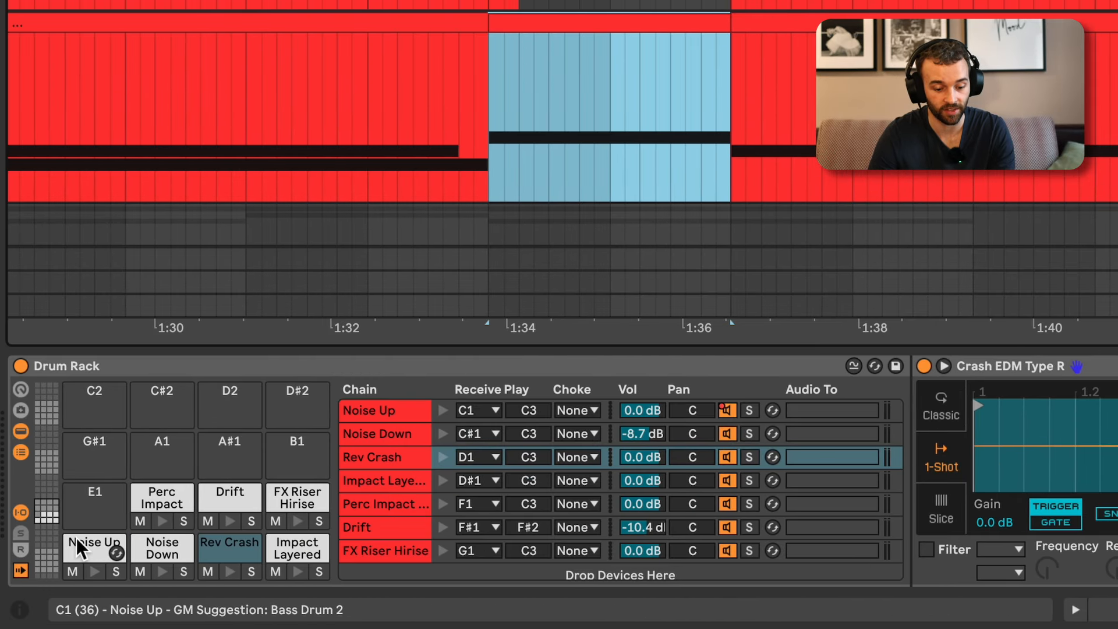
left_click(75, 544)
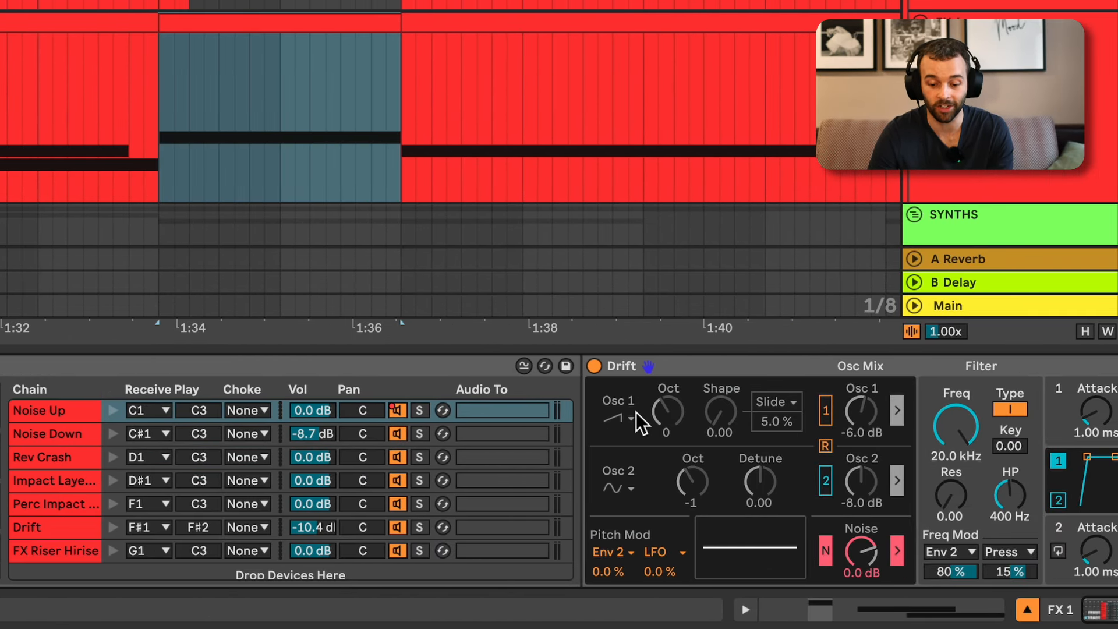
scroll(967, 413, "right", 15)
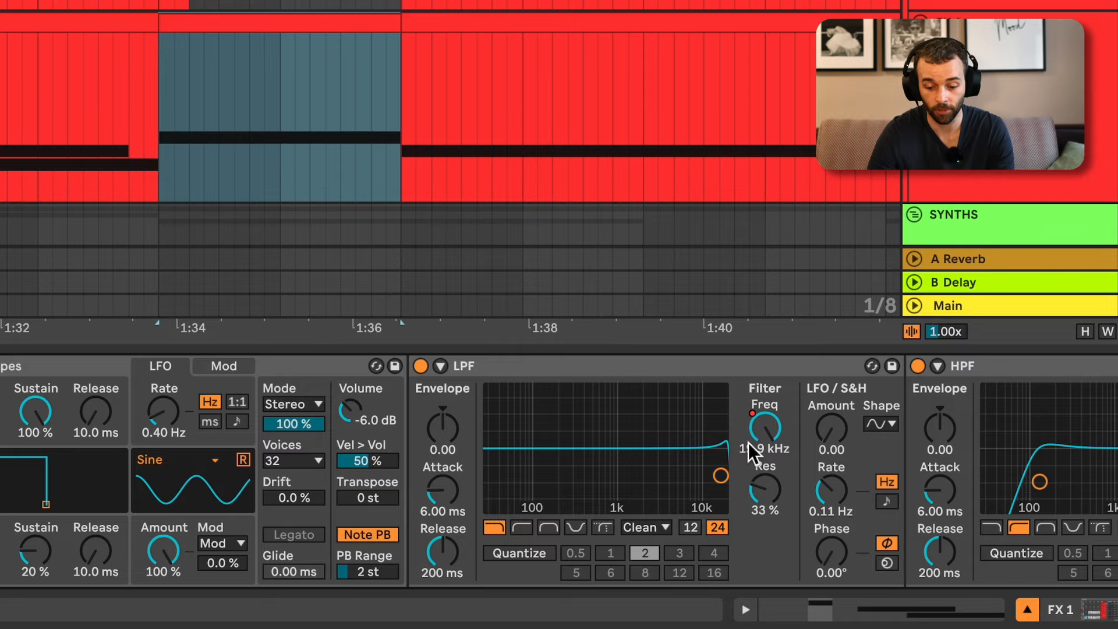
scroll(749, 443, "right", 4)
scroll(1033, 422, "right", 6)
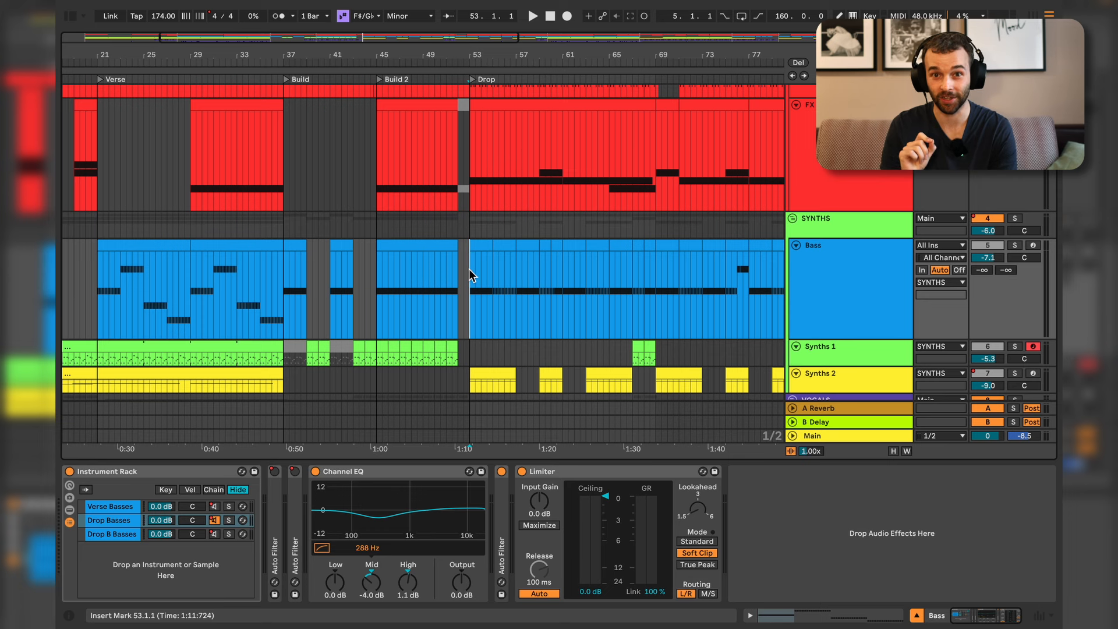
Step: Listen to the Bass track from the start of the Verse at bar 21 and from the Build at bar 37
left_click(99, 298)
key("space")
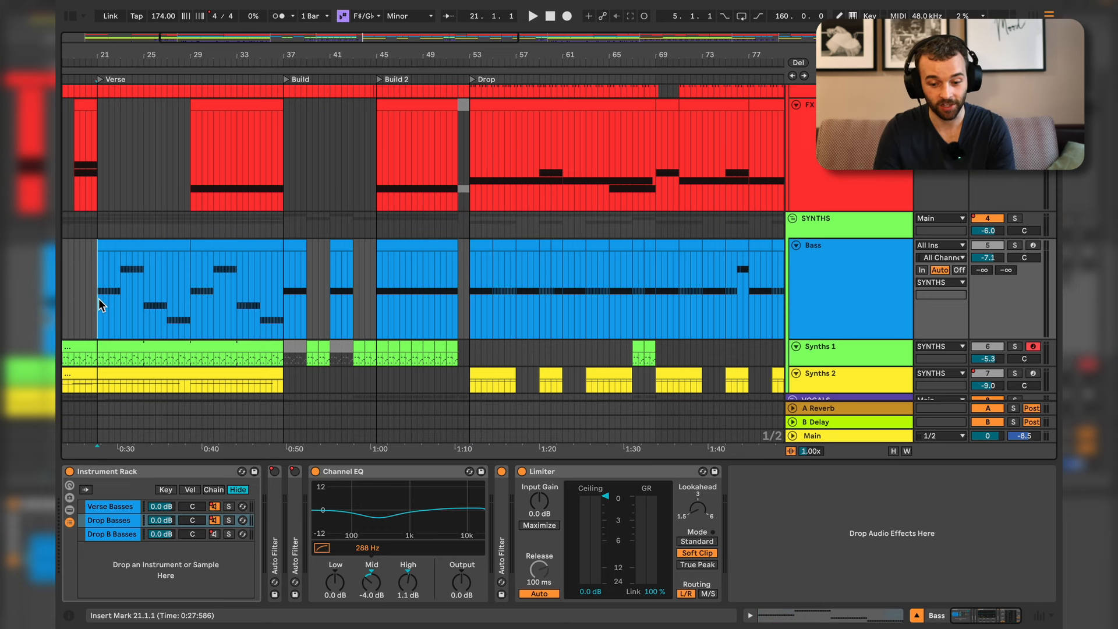
scroll(233, 315, "left", 5)
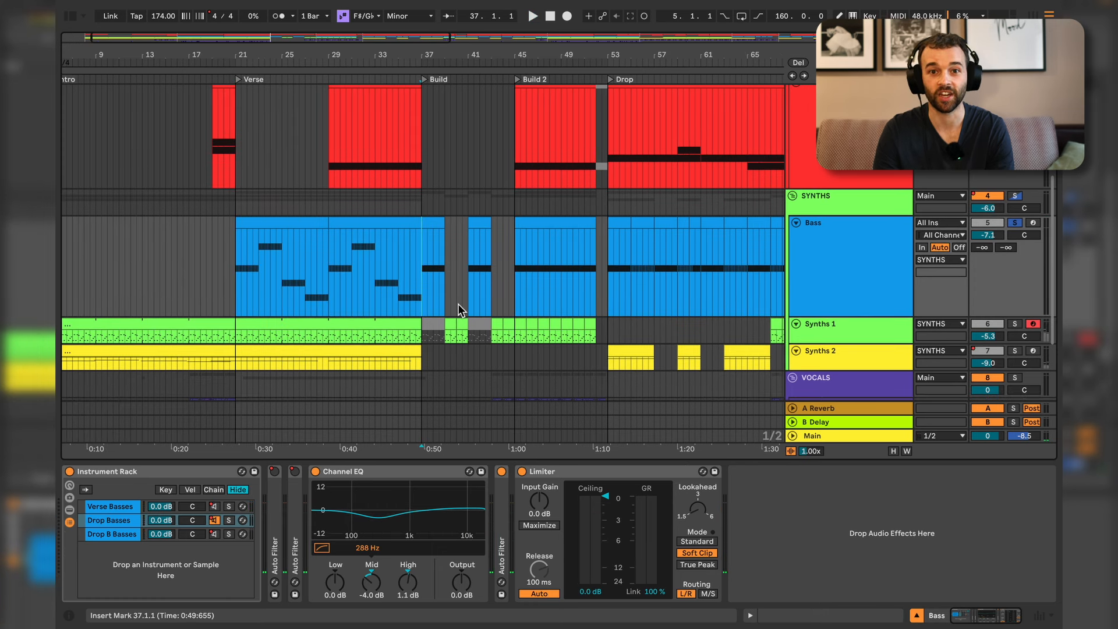
scroll(459, 310, "right", 1)
scroll(459, 311, "up", 1)
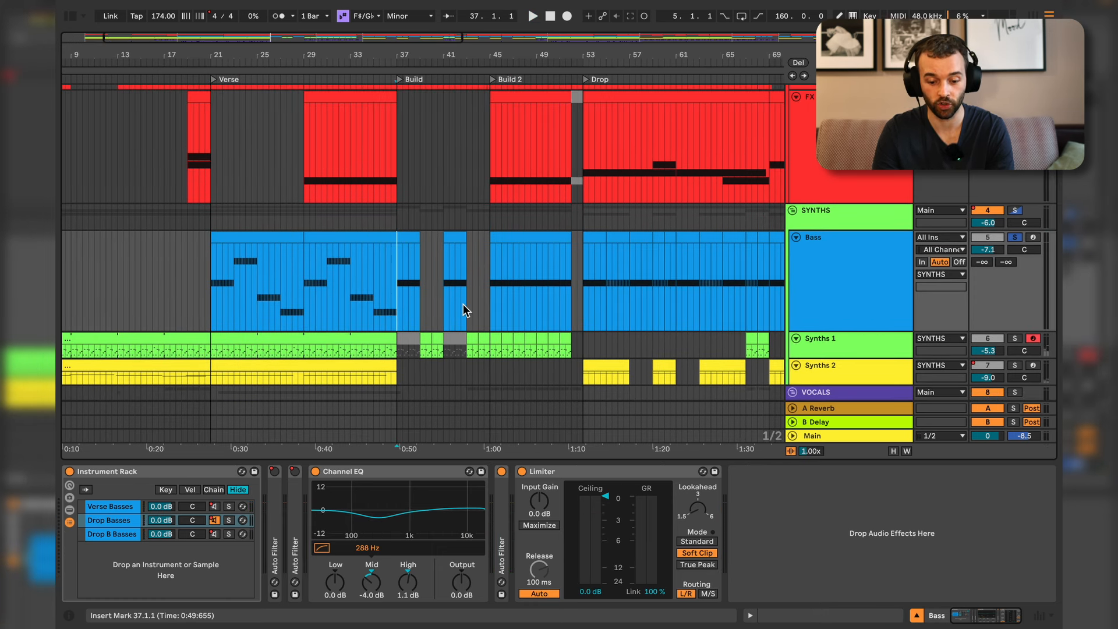
key("space")
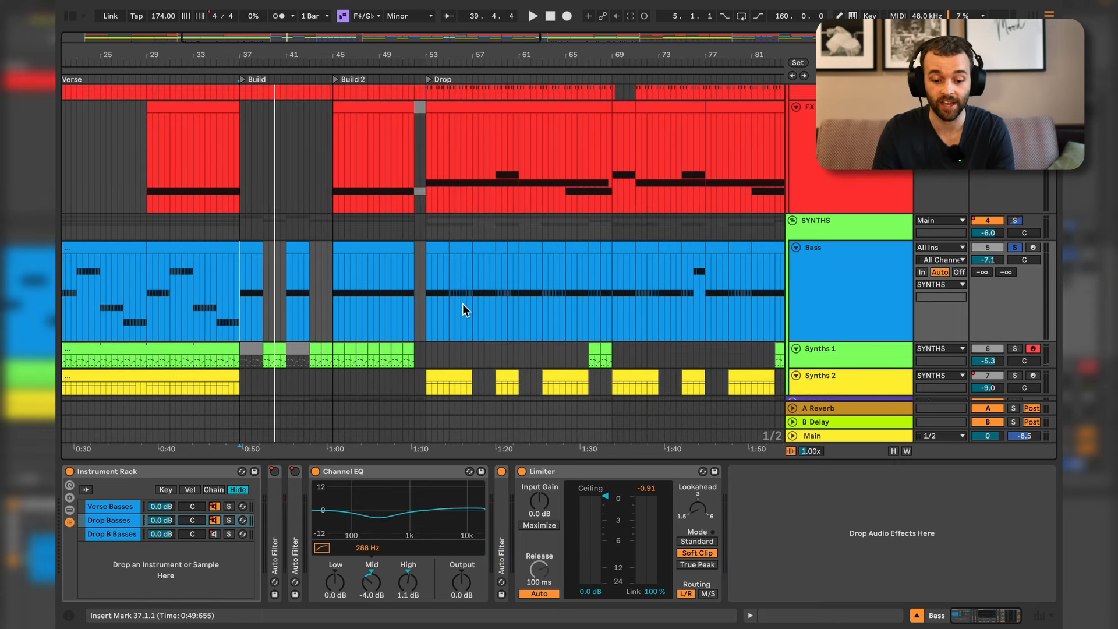
Step: Listen to the Bass track's part in the drop sections of the arrangement
left_click(451, 305)
key("space")
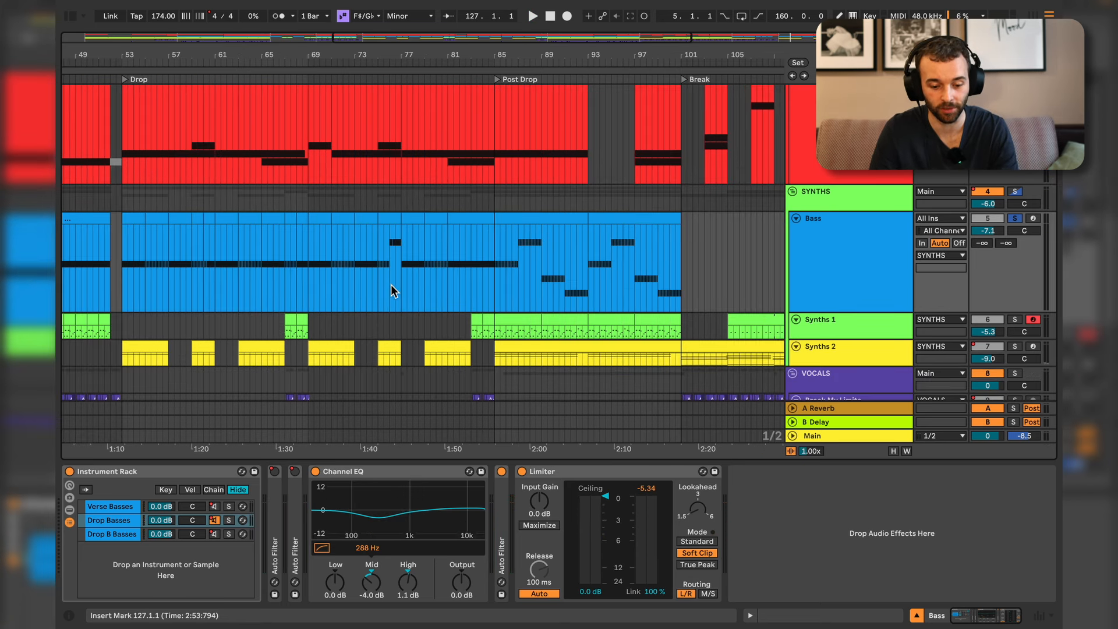
left_click(299, 283)
key("space")
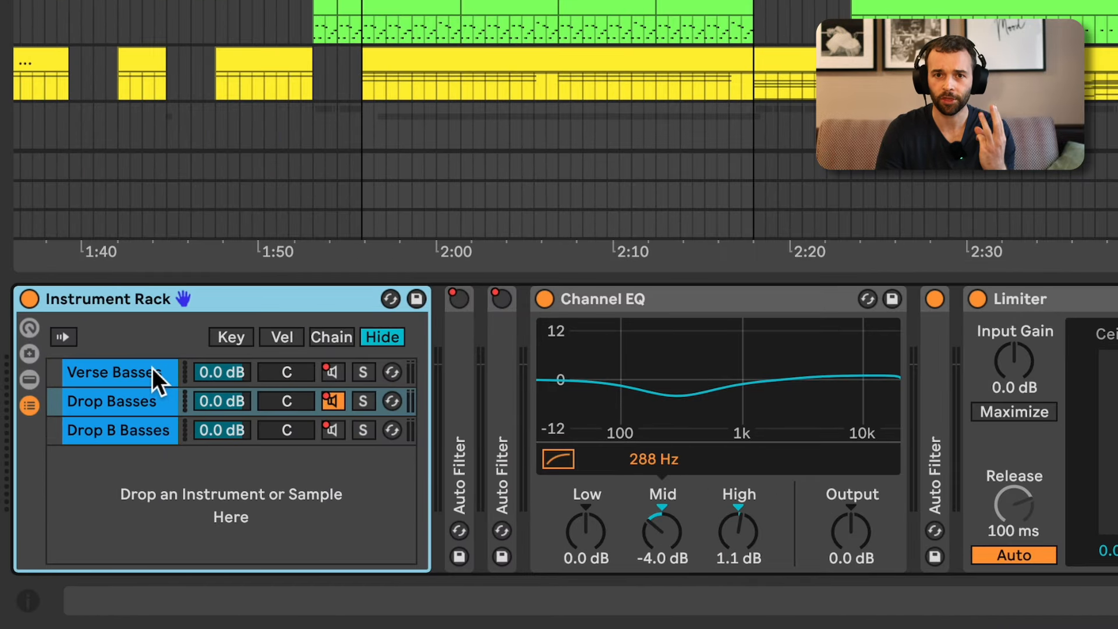
Step: Go through the Verse Basses, Drop Basses and Drop B Basses chains of the Bass track's Instrument Rack
left_click(147, 371)
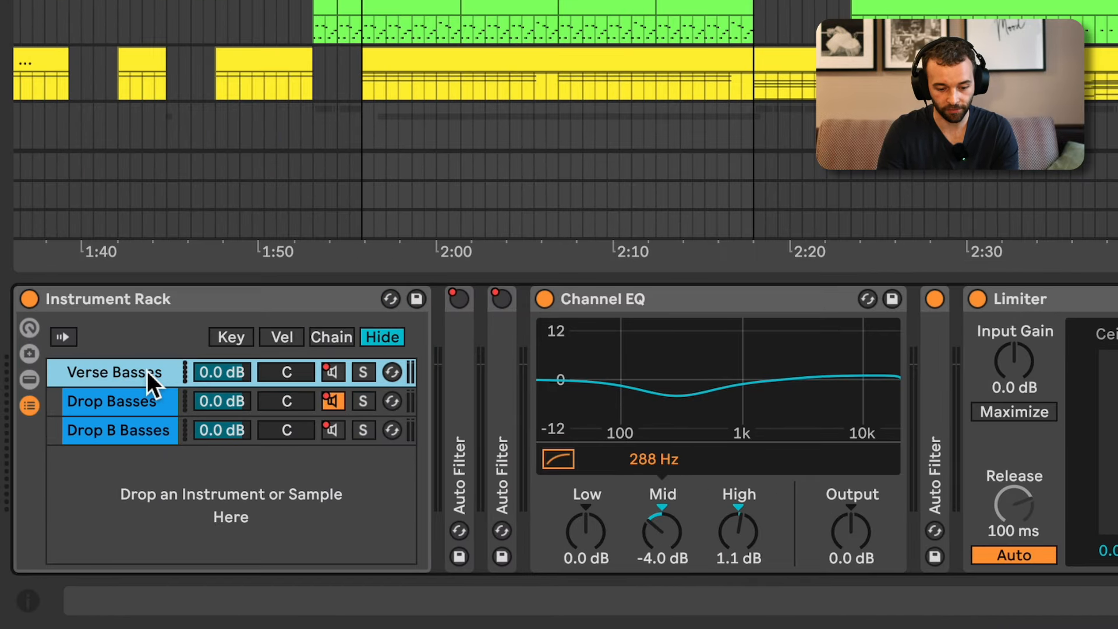
left_click(147, 401)
left_click(153, 432)
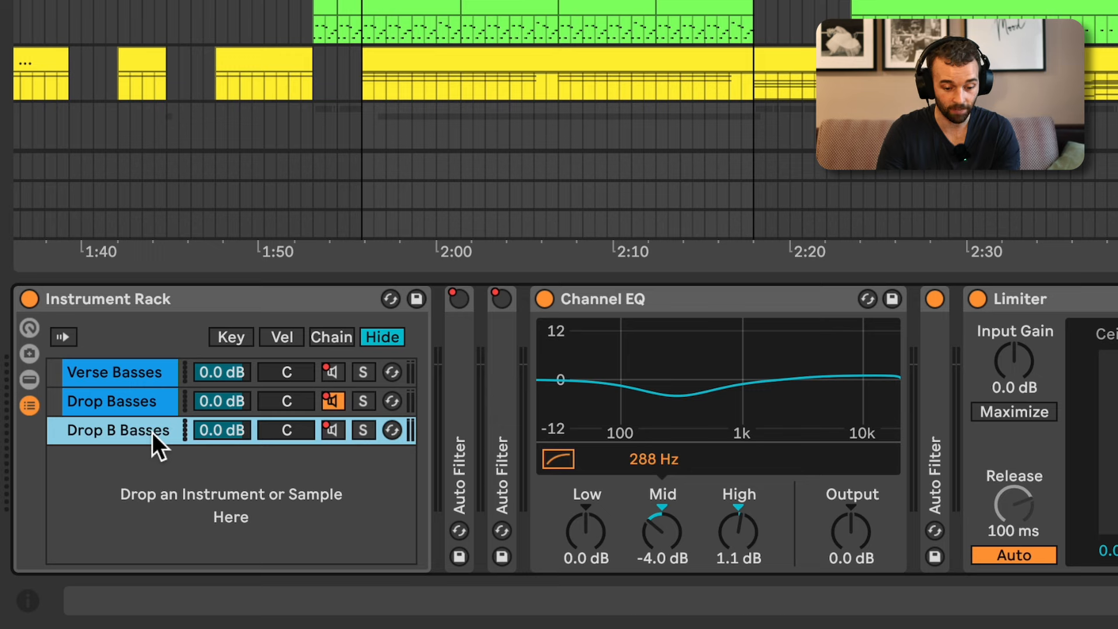
left_click(156, 400)
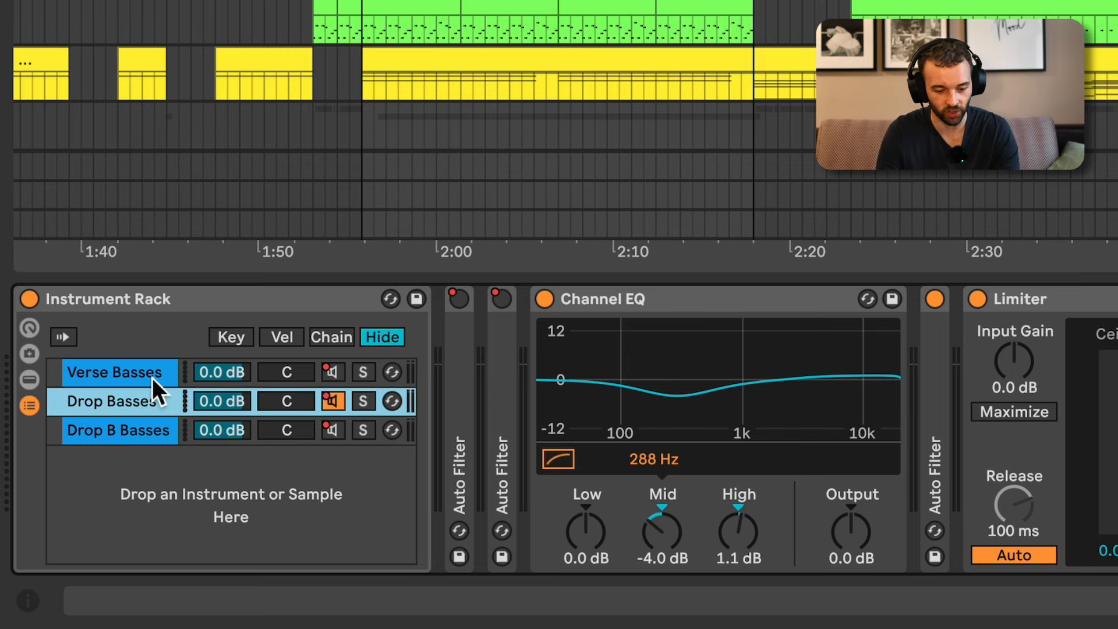
Step: Unfold the nested rack in the Verse Basses chain and go through its Rolling Bass, Rolling 5th and Sub chains
left_click(153, 375)
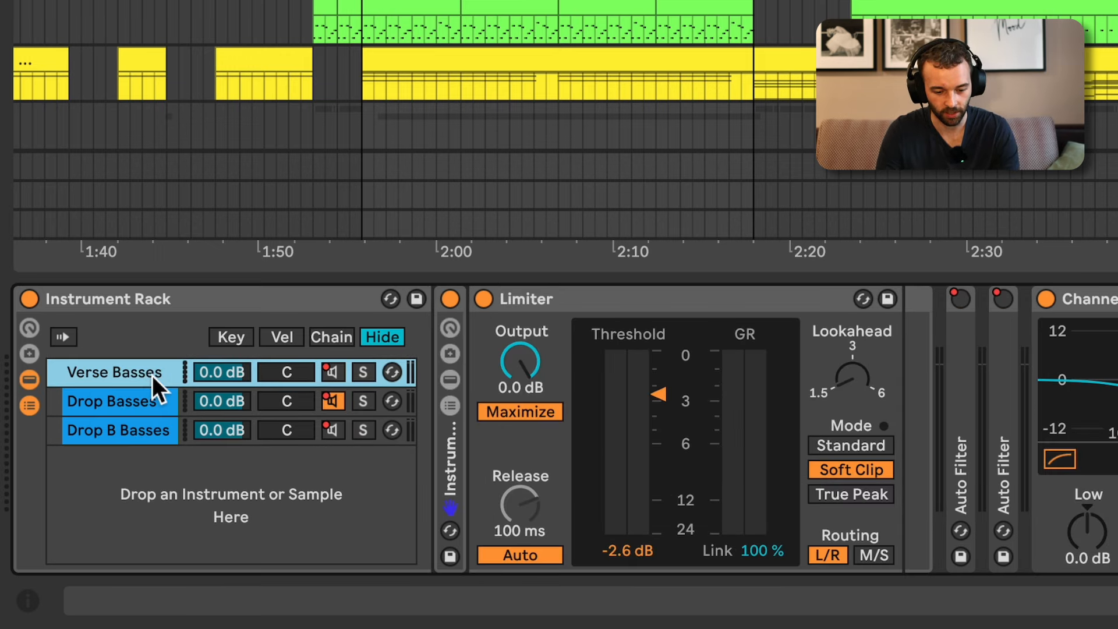
double_click(450, 460)
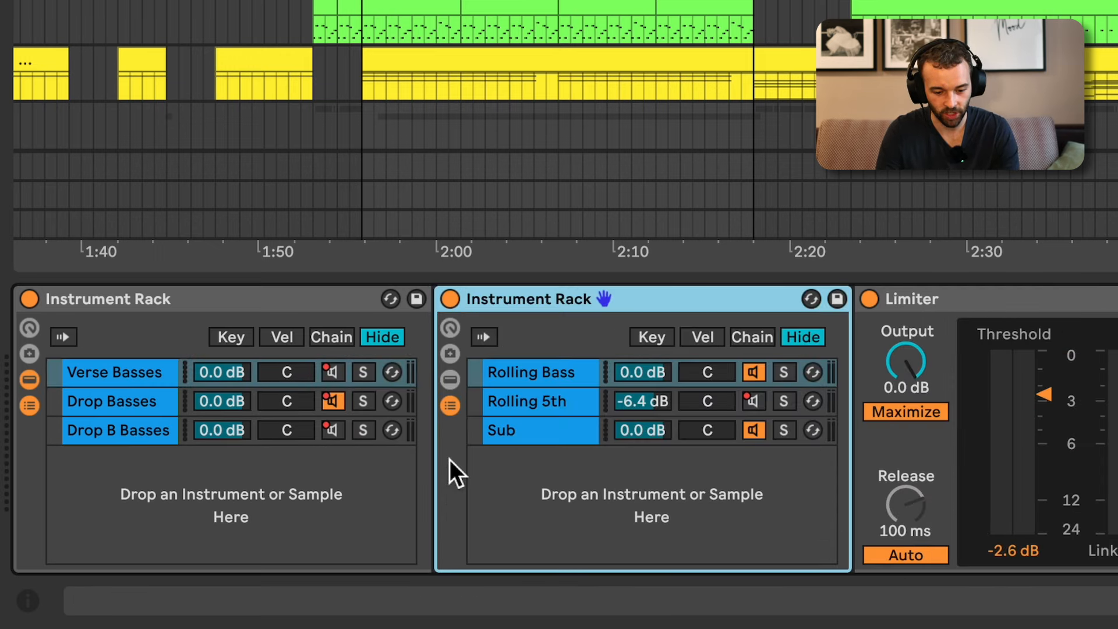
left_click(574, 377)
left_click(579, 404)
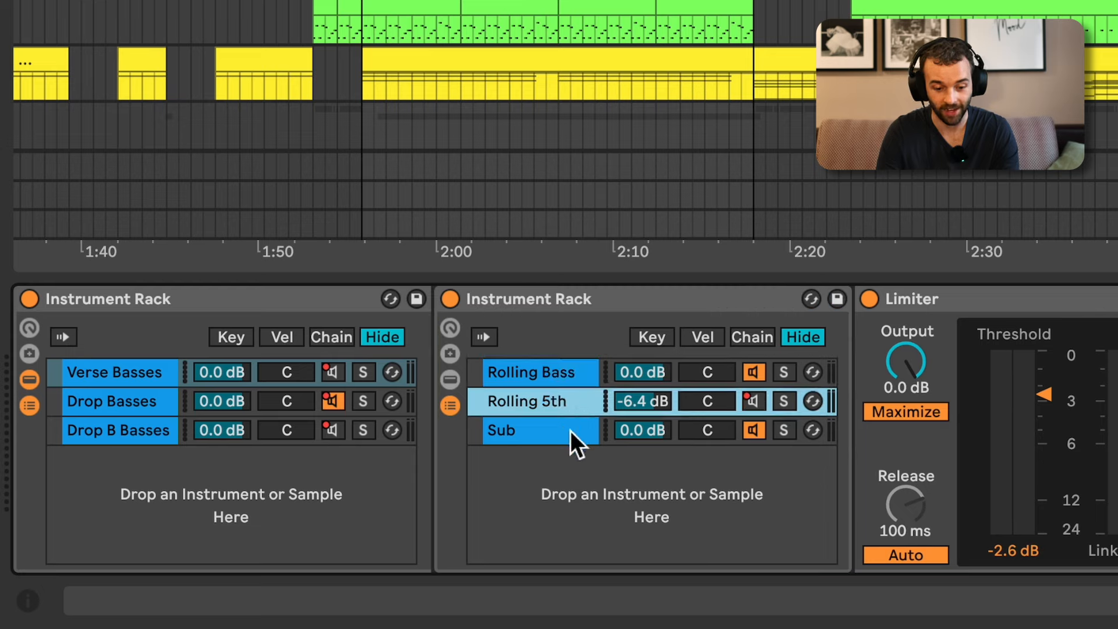
left_click(570, 431)
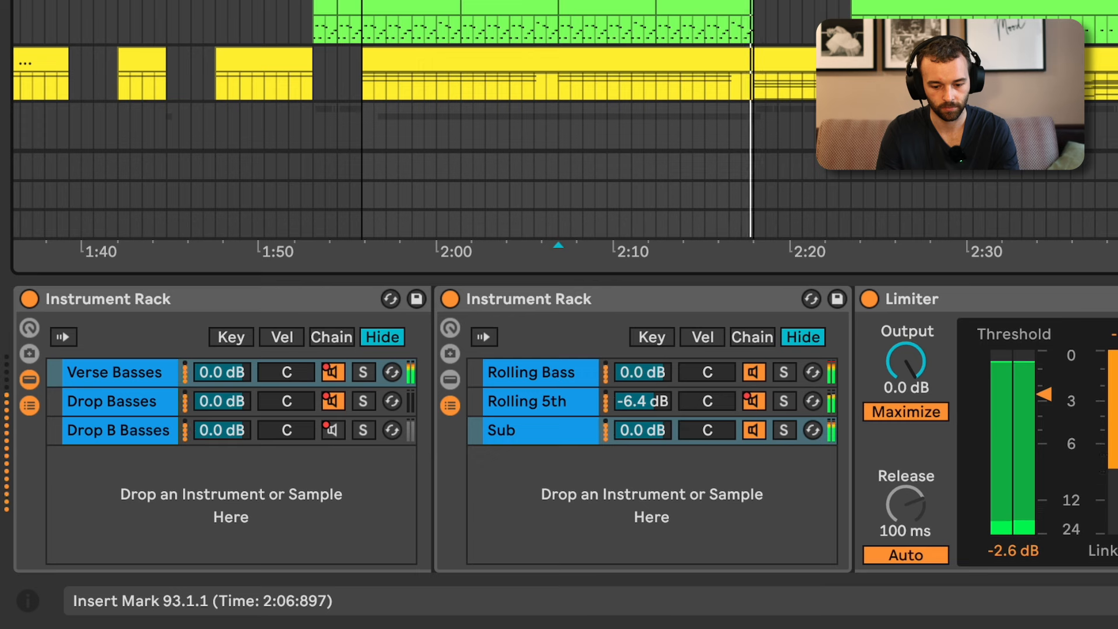
Step: Unfold the nested rack in the Drop Basses chain and go through its chains from Screech down to Sub
left_click(143, 397)
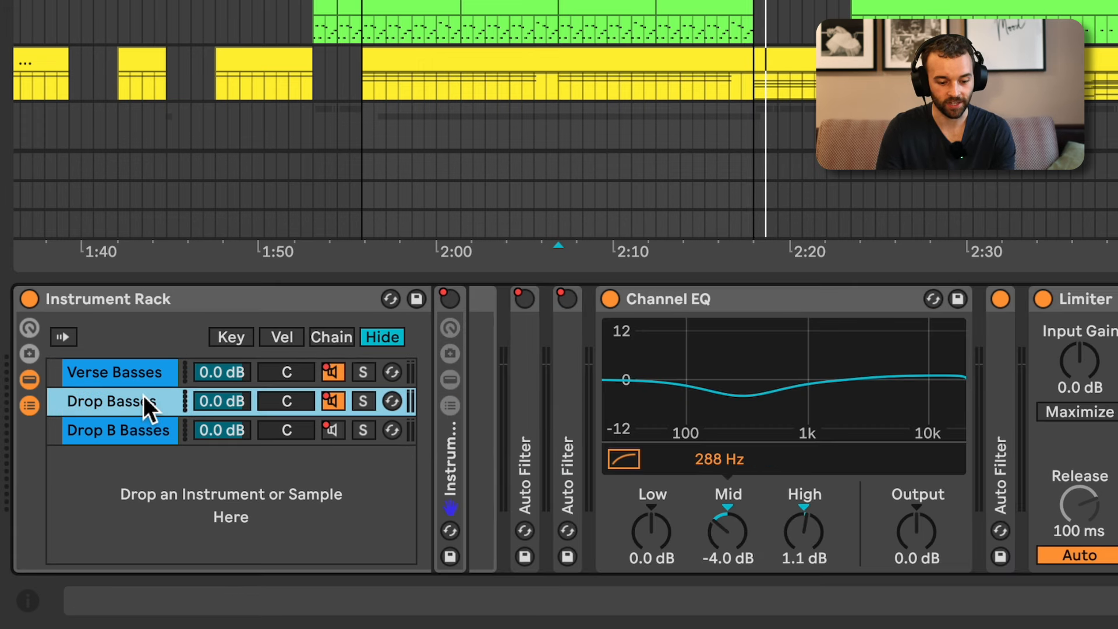
double_click(455, 467)
left_click(540, 373)
key("Down")
key("Down")
key("Down")
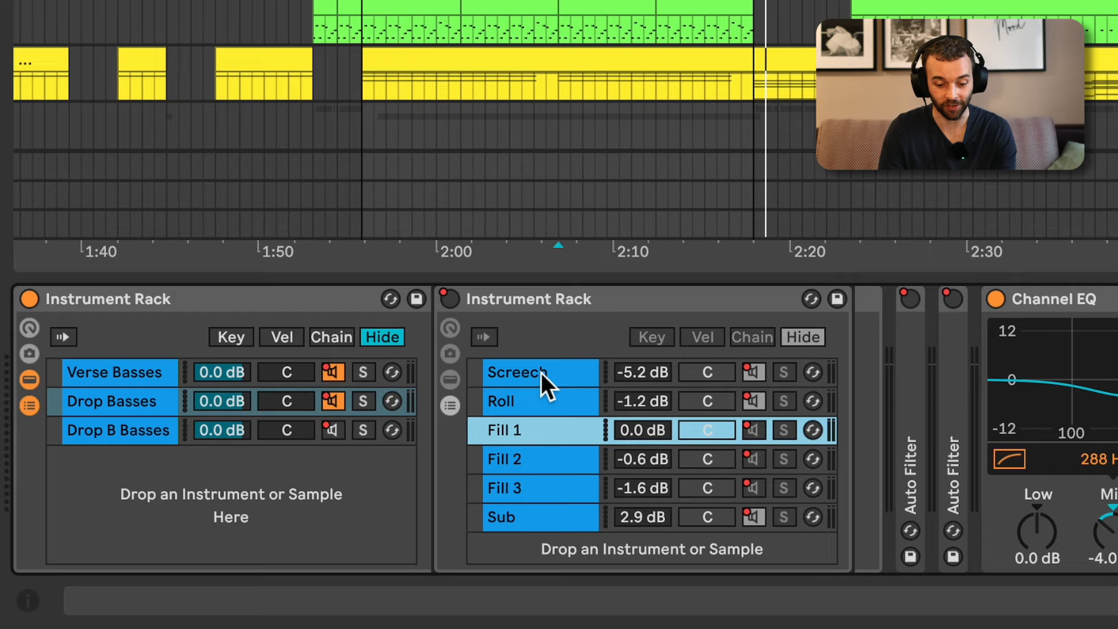
key("Down")
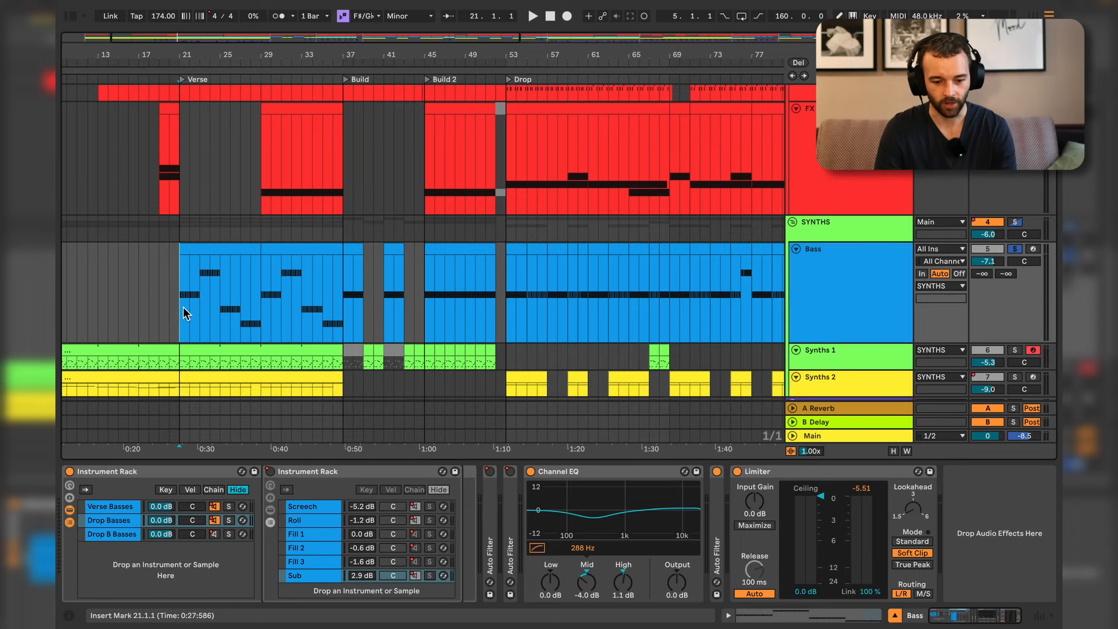
Step: Show the arrangement's automation and examine the Bass track's Auto Filter, Fill 3 and Screech Drift lanes
scroll(182, 307, "down", 1)
scroll(182, 307, "right", 1)
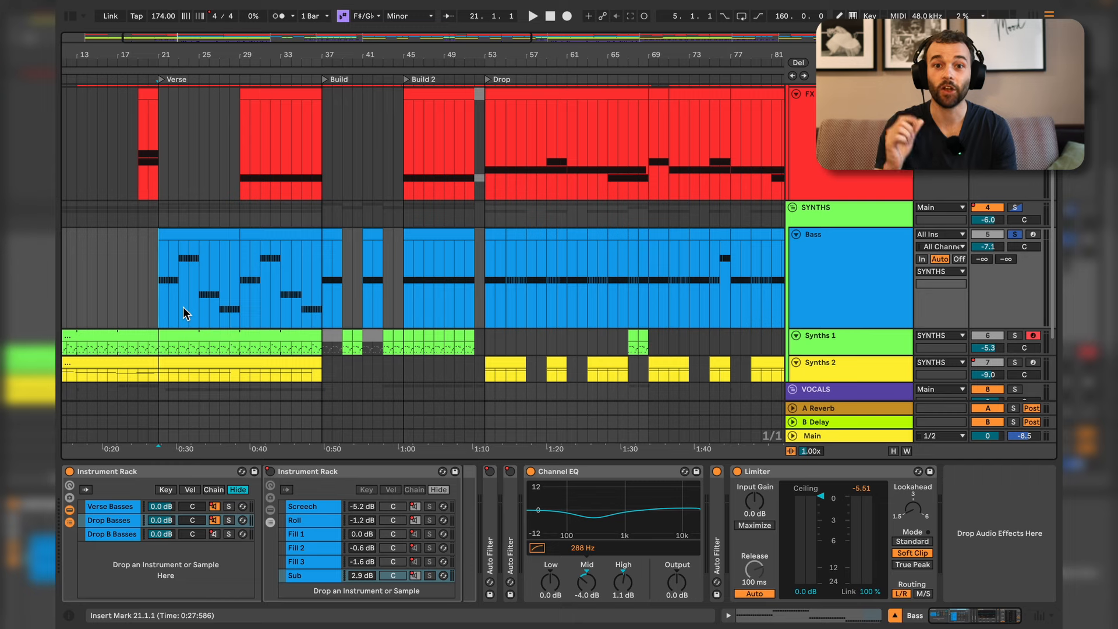
key("a")
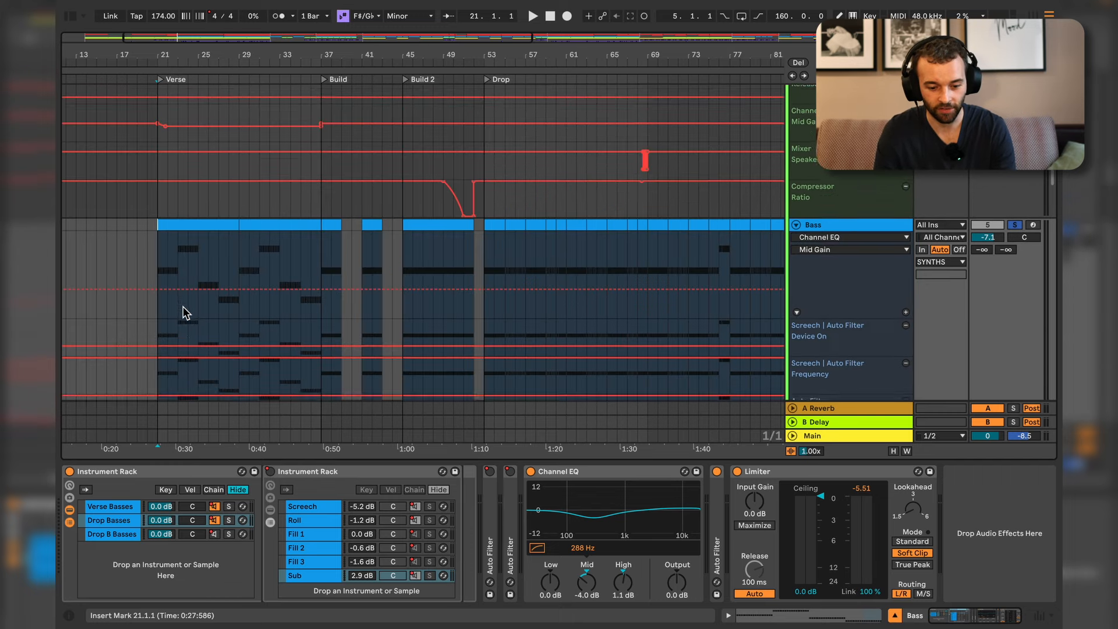
scroll(183, 307, "down", 5)
scroll(183, 307, "right", 1)
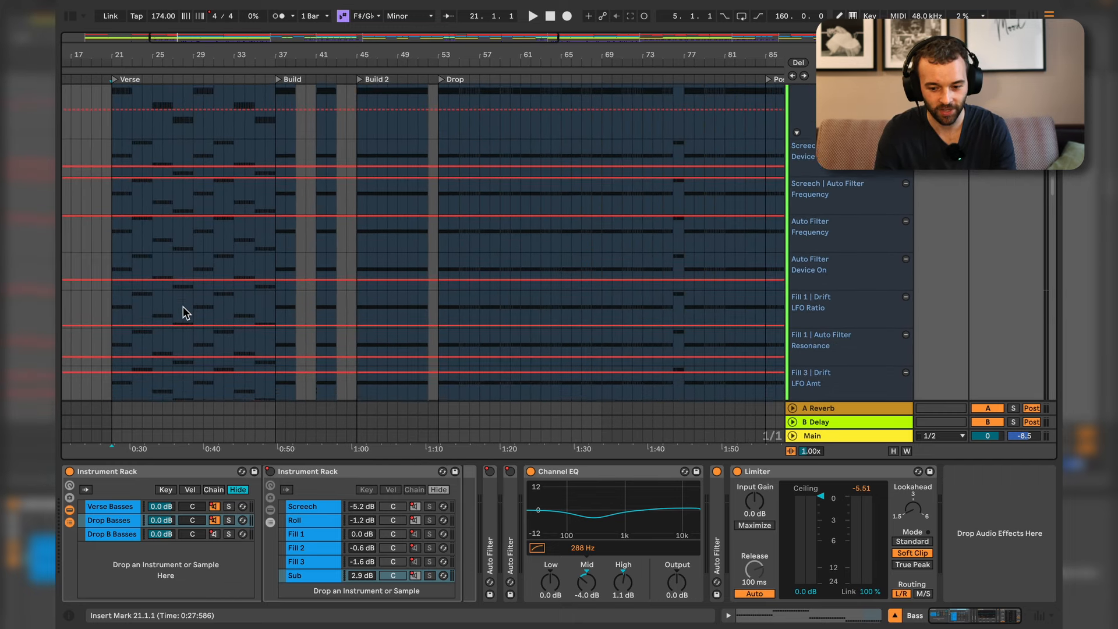
scroll(182, 307, "down", 5)
scroll(183, 306, "left", 1)
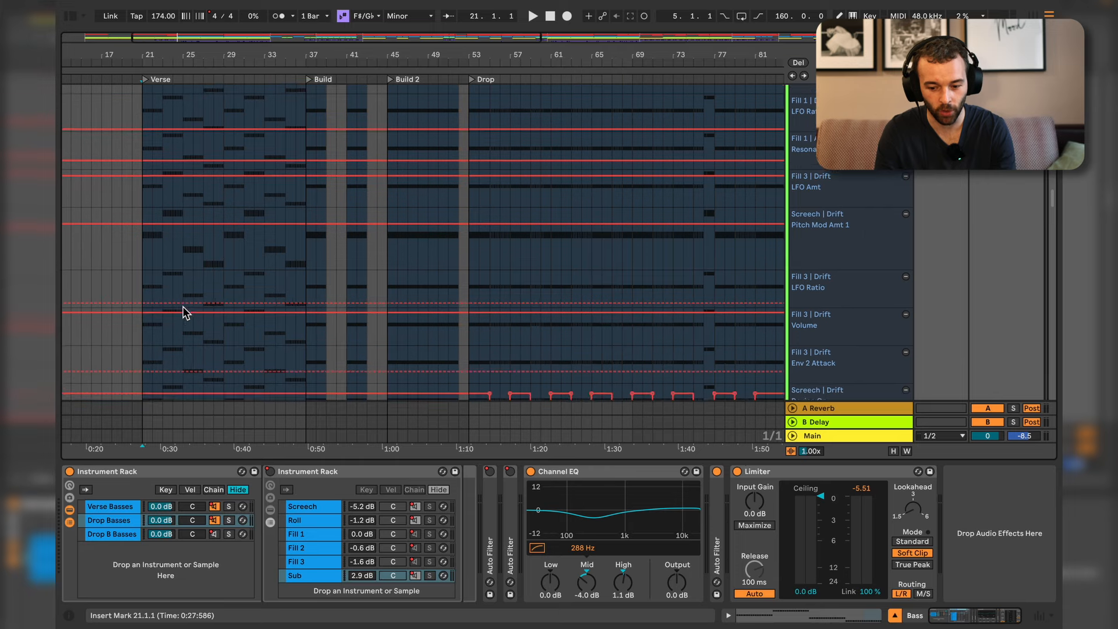
scroll(183, 307, "down", 4)
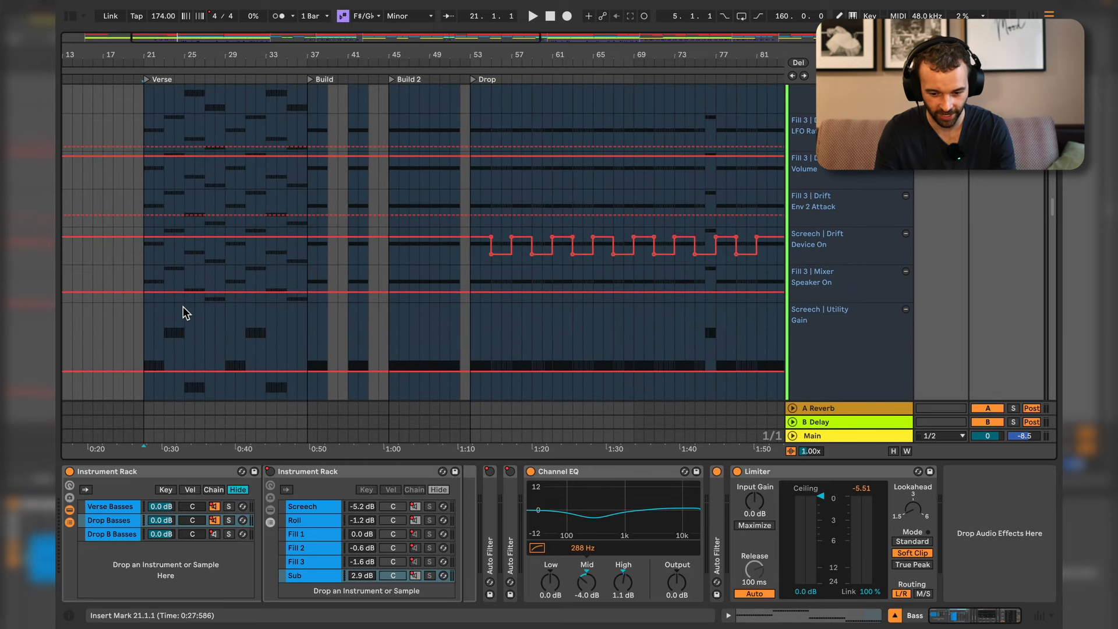
scroll(183, 312, "down", 4)
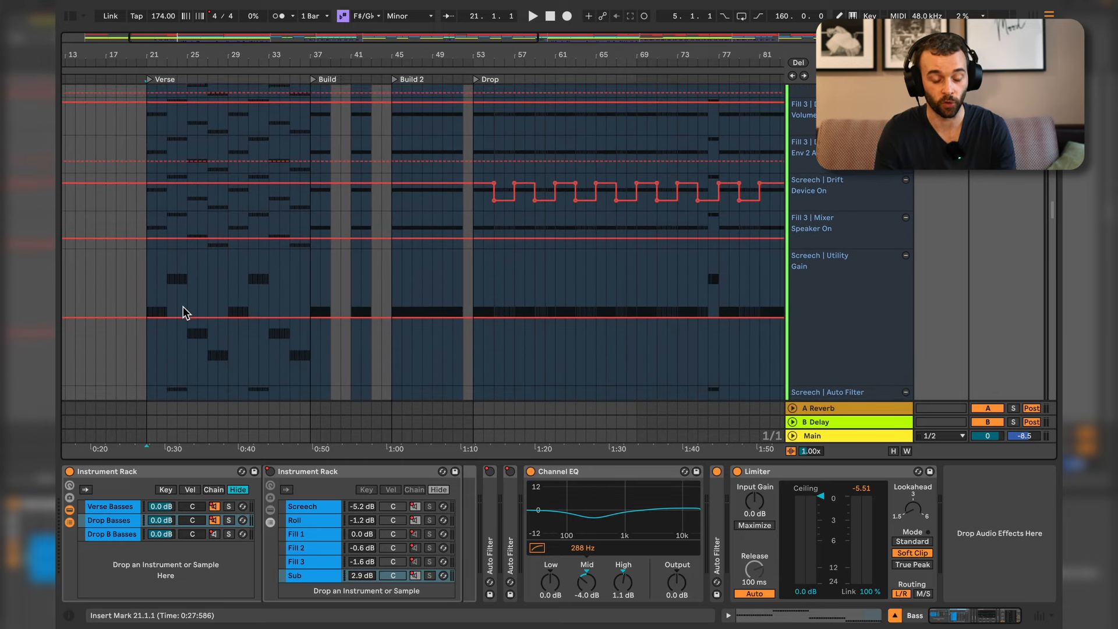
Step: Examine the Bass track's Screech Reverb, Screech pitch modulation and Fill 1 filter and Drift automation lanes
scroll(183, 313, "left", 1)
scroll(183, 312, "down", 2)
scroll(183, 313, "right", 1)
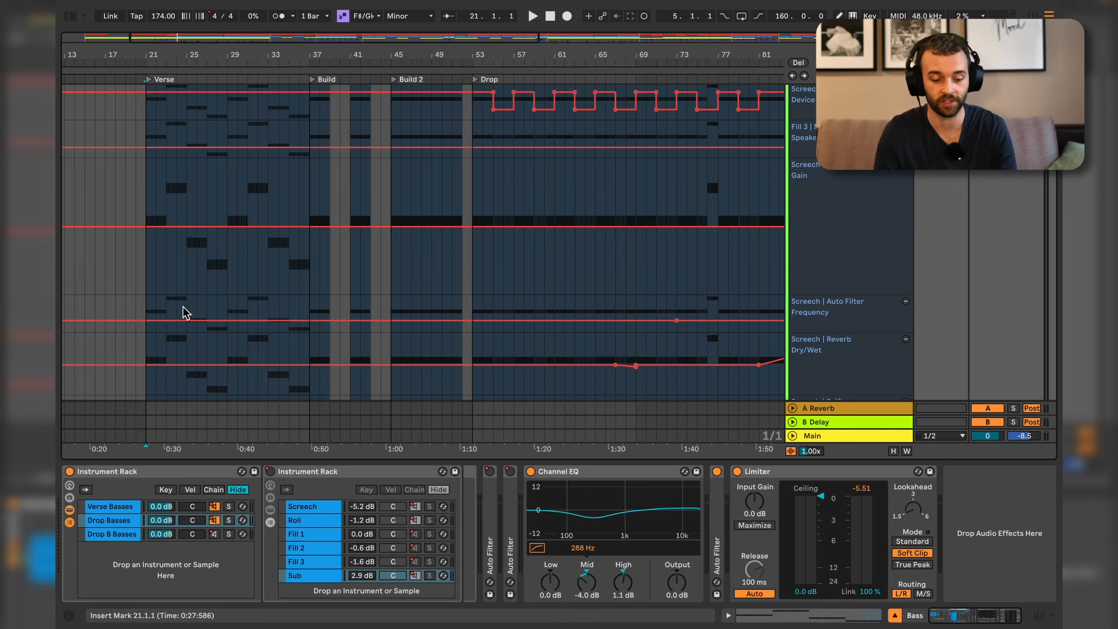
scroll(183, 306, "down", 5)
scroll(183, 307, "right", 1)
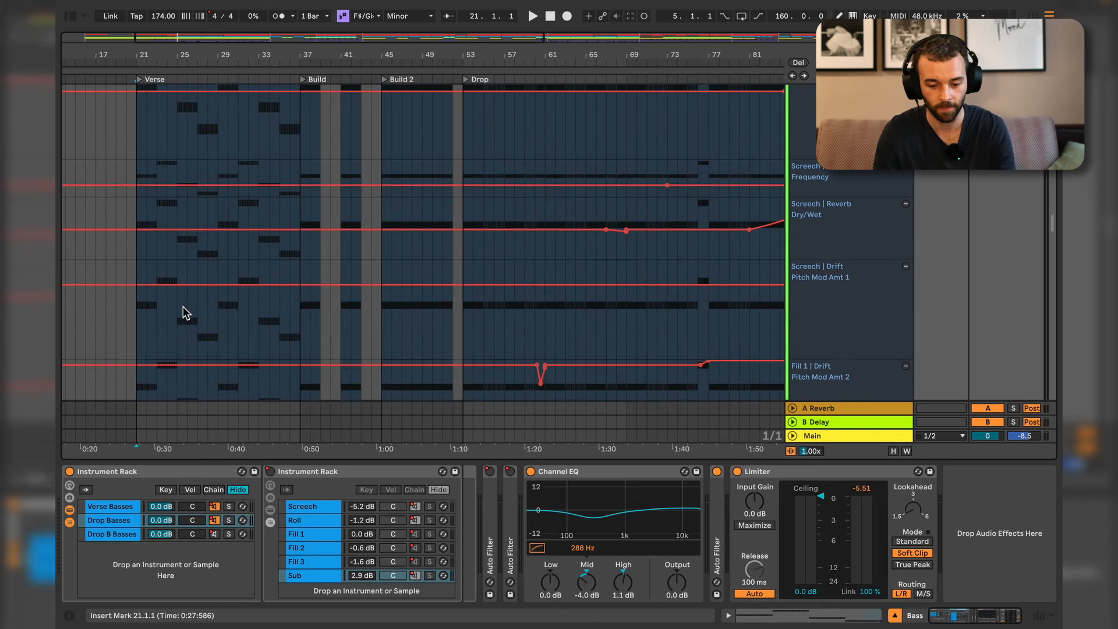
scroll(183, 313, "down", 7)
scroll(182, 312, "left", 1)
scroll(183, 307, "down", 3)
scroll(183, 306, "left", 1)
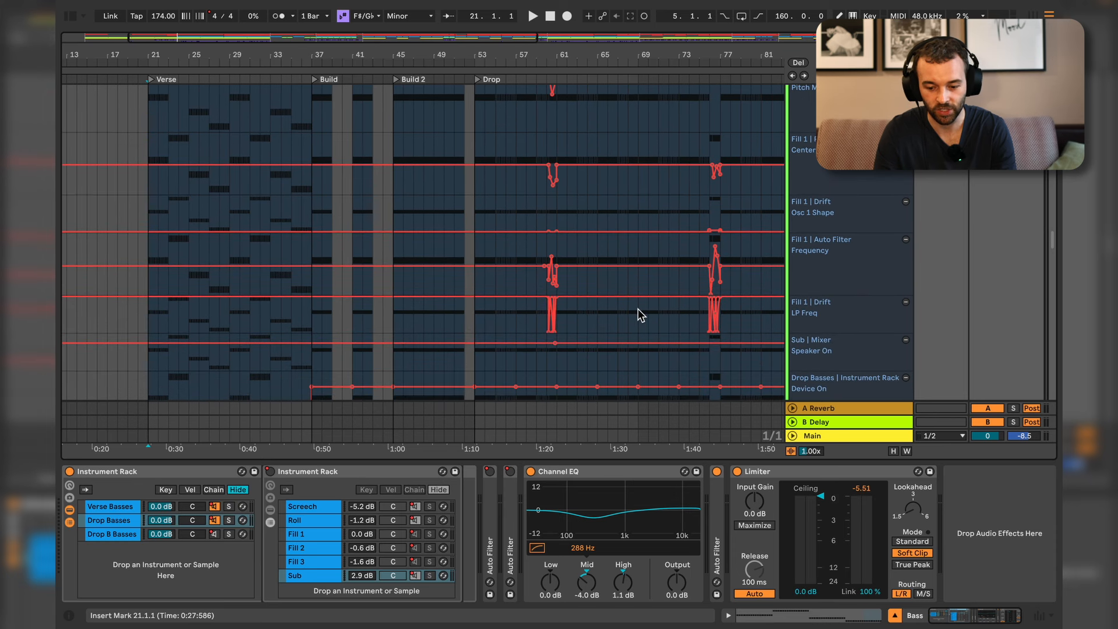
Step: Highlight the Drop Basses rack's Device On automation from the Build at bar 37 to just before the Drop
scroll(637, 308, "down", 1)
scroll(638, 309, "left", 1)
left_click_drag(288, 326, 472, 317)
scroll(332, 321, "down", 2)
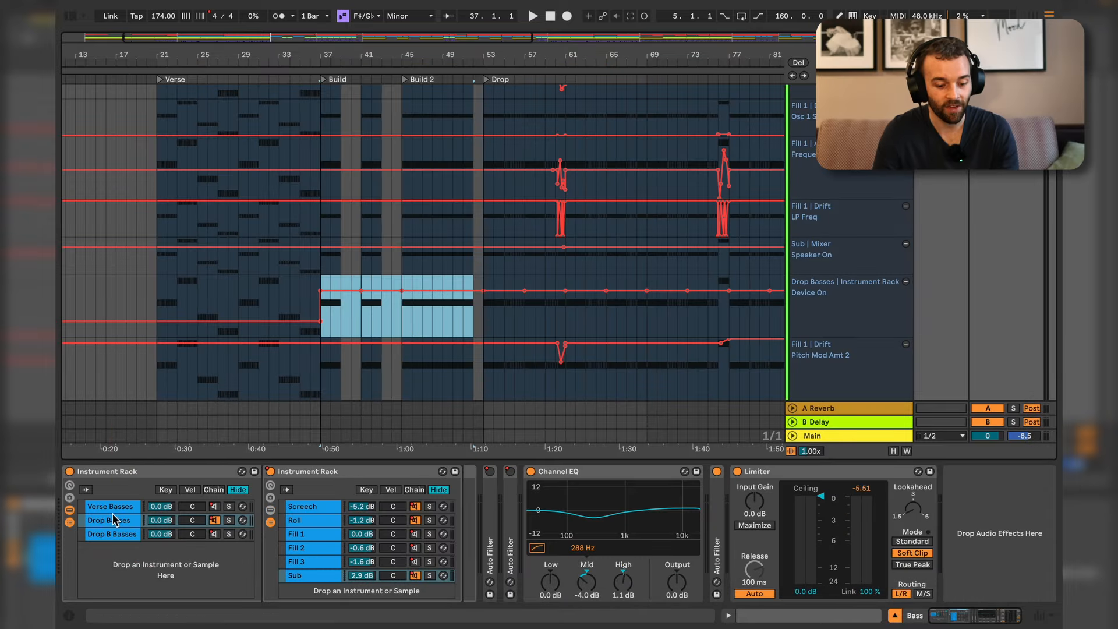
Step: Compare the devices inside the three main bass chains, from Verse Basses down to Drop B Basses
left_click(115, 506)
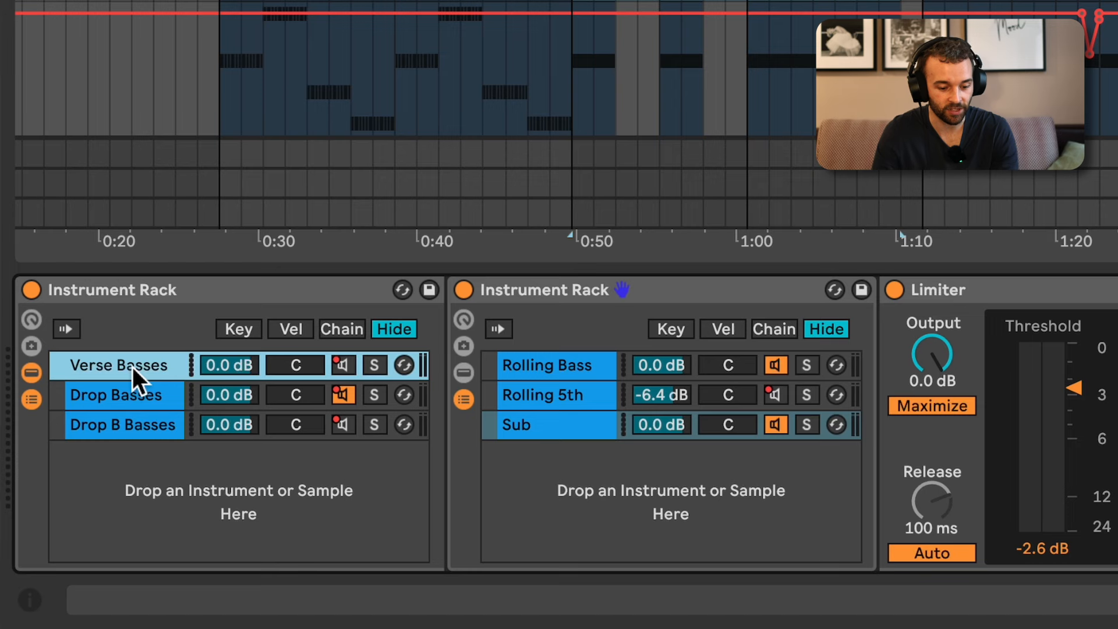
key("Down")
key("Down")
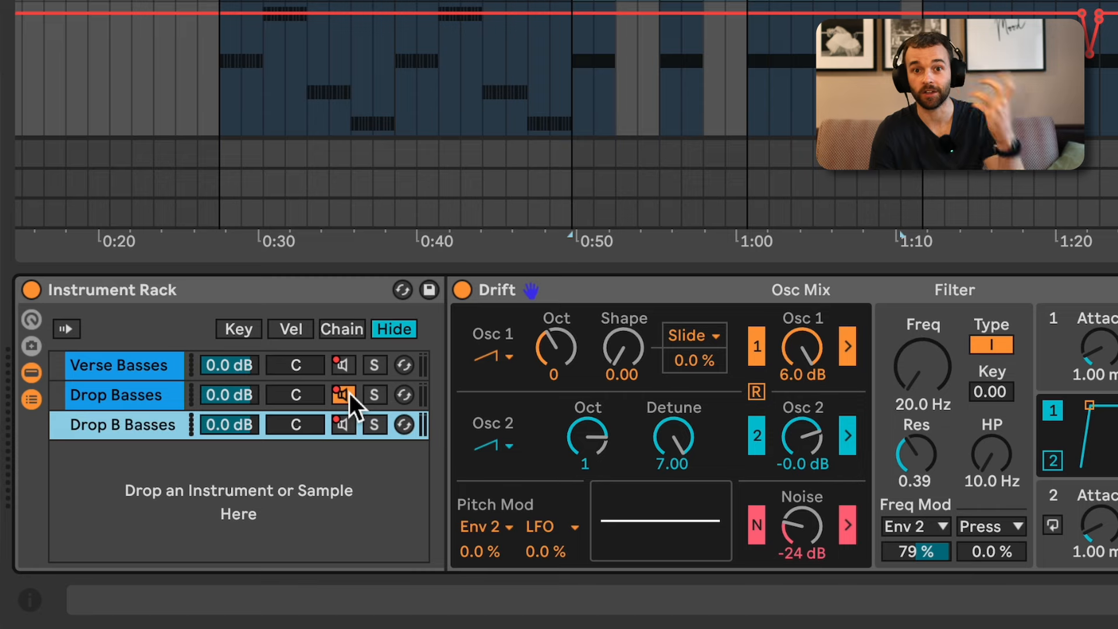
Step: Play the passage with the Drop Basses rack in view, and go through its Sub, Fill 3, Fill 2 and Fill 1 chains
left_click(126, 394)
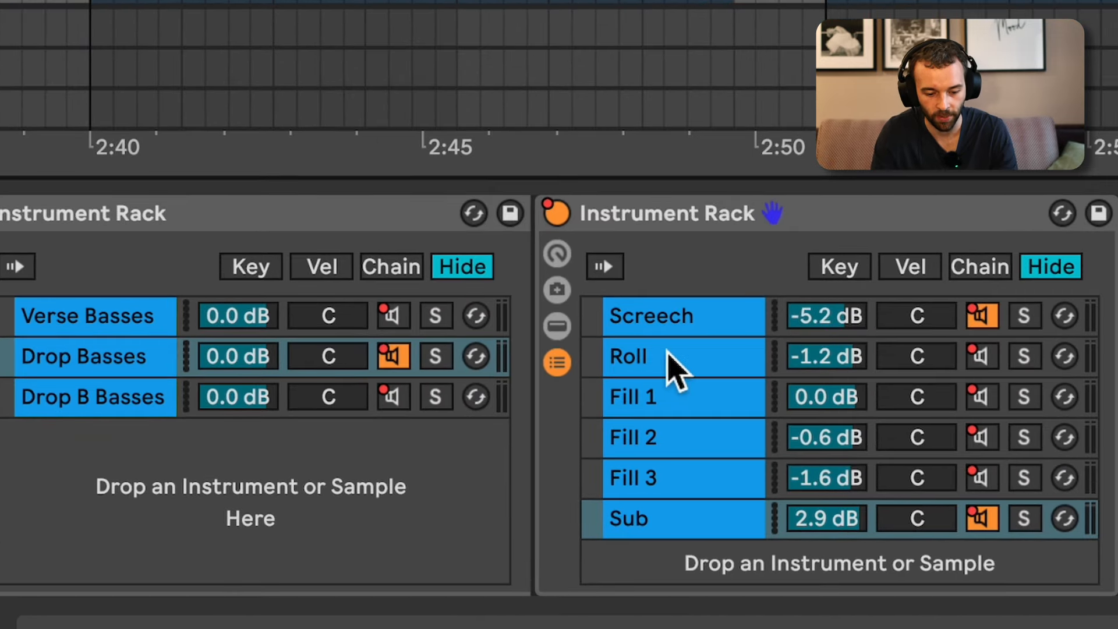
key("space")
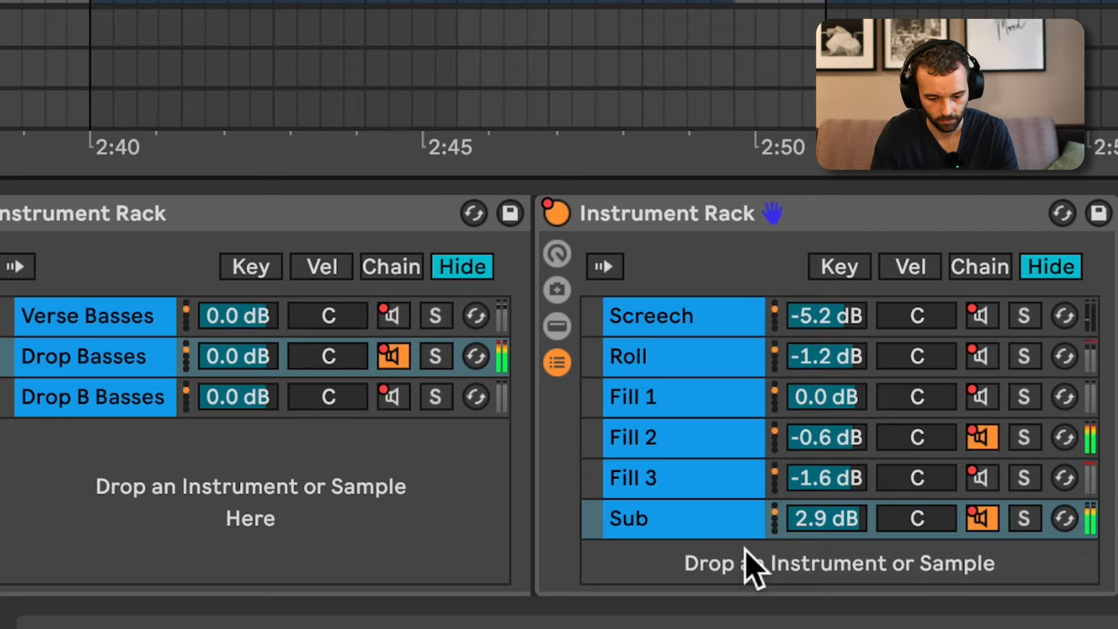
left_click(682, 520)
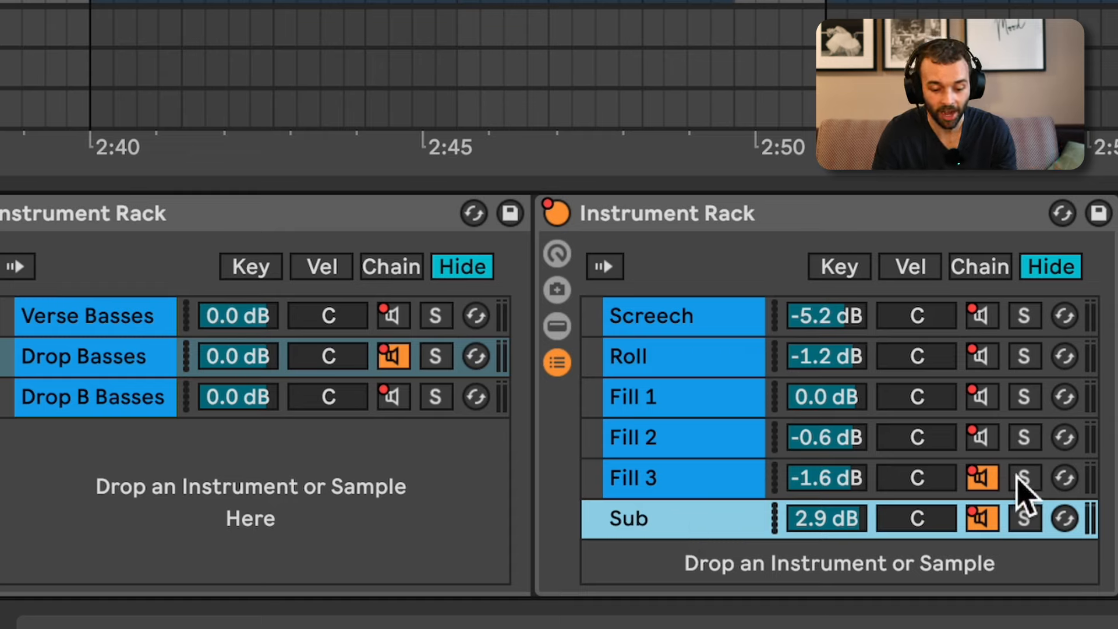
left_click(746, 483)
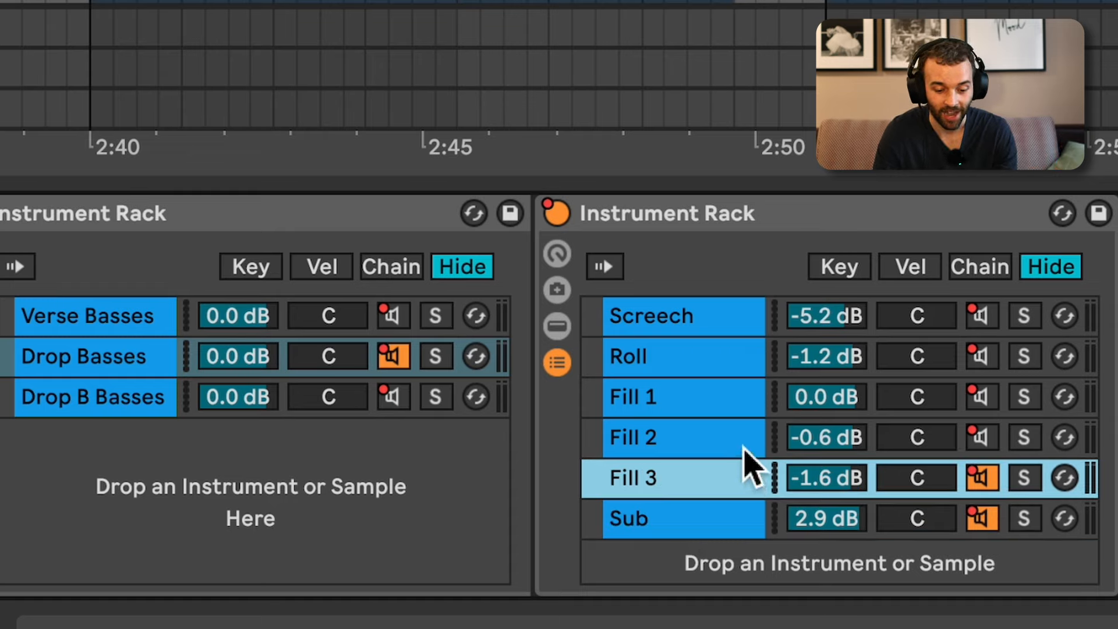
left_click(745, 450)
left_click(739, 401)
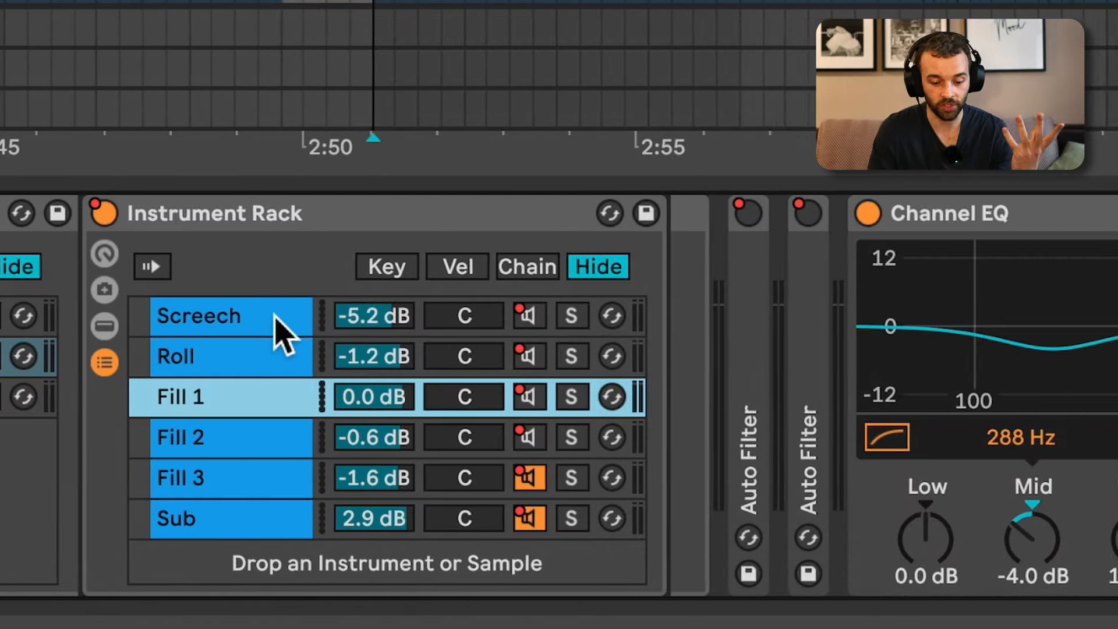
Step: Turn on the Drift synth in the Screech chain and play it back
left_click(275, 319)
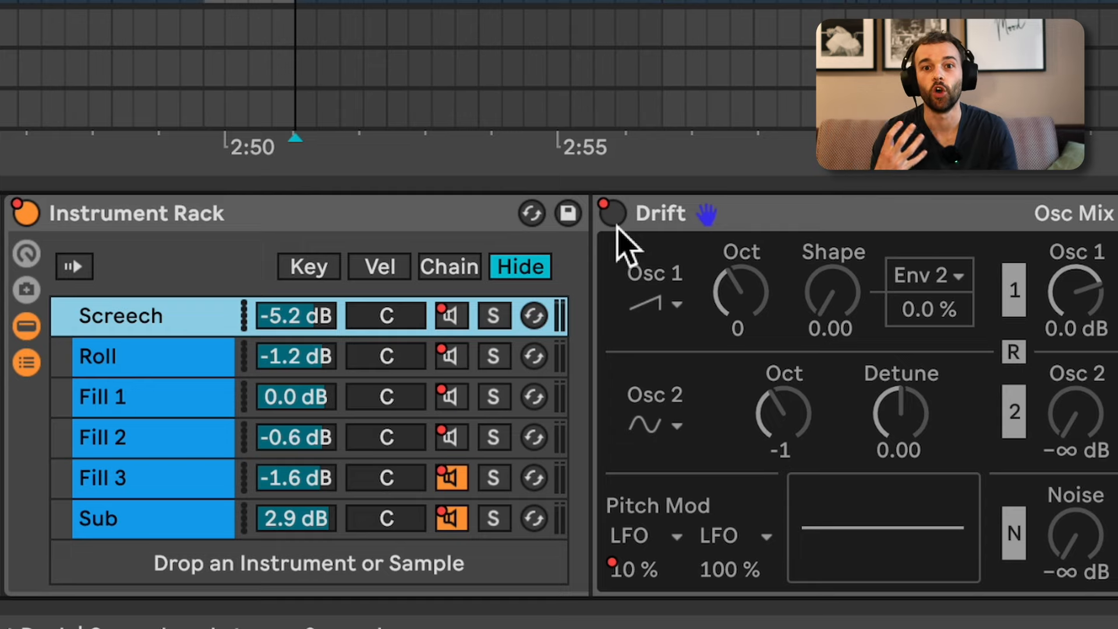
left_click(611, 214)
key("space")
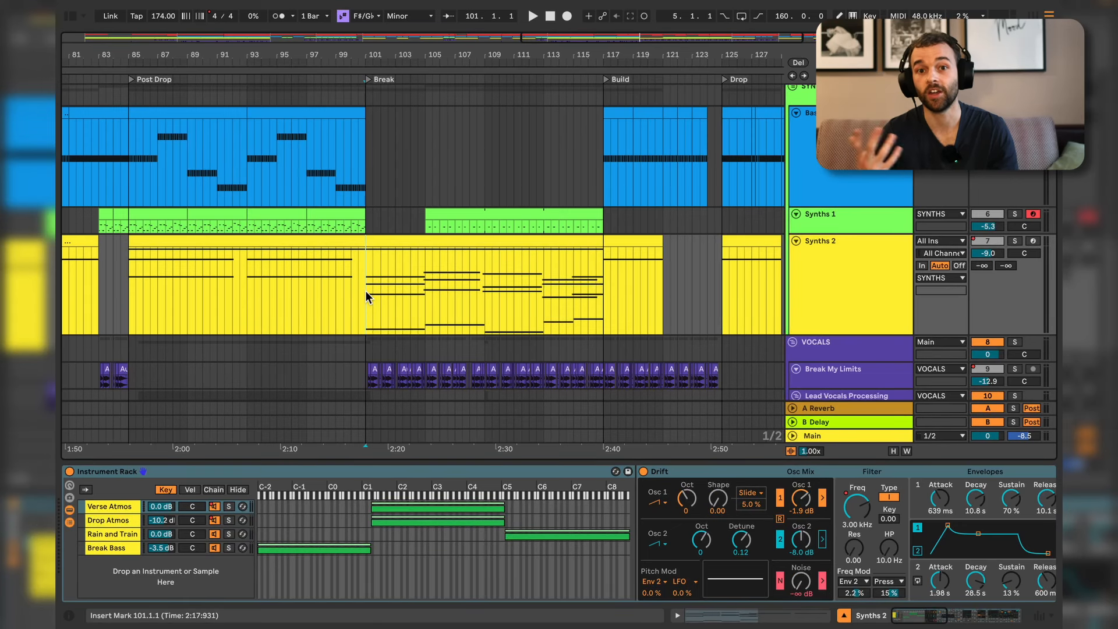
Step: Solo the Synths 2 track and go through its rack's Verse Atmos, Drop Atmos, Rain and Train and Break Bass chains
key("s")
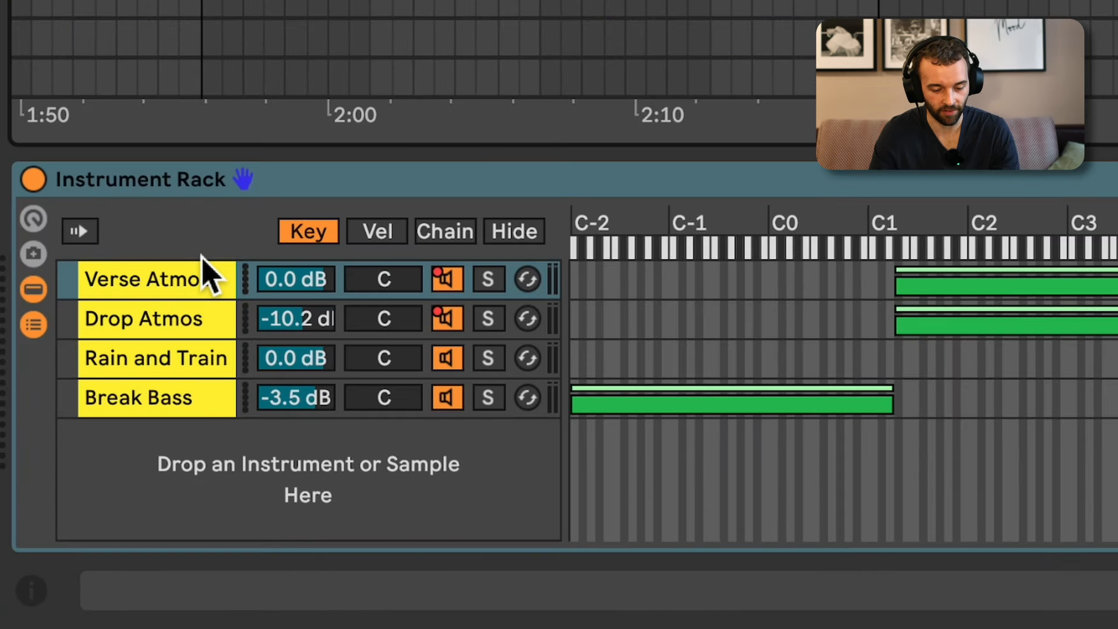
left_click(123, 506)
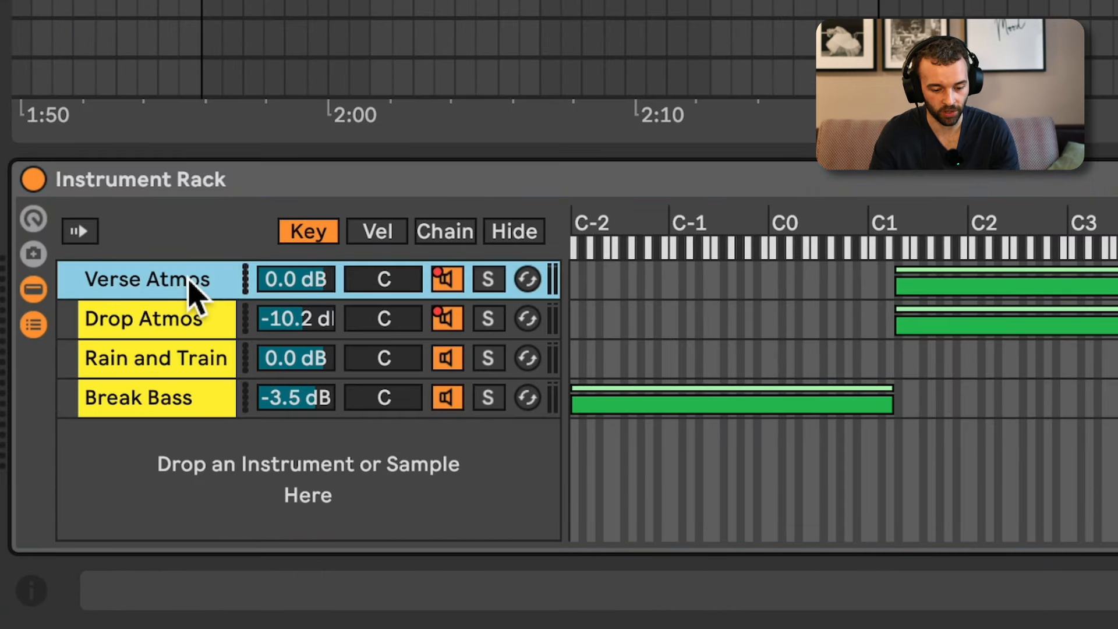
left_click(188, 318)
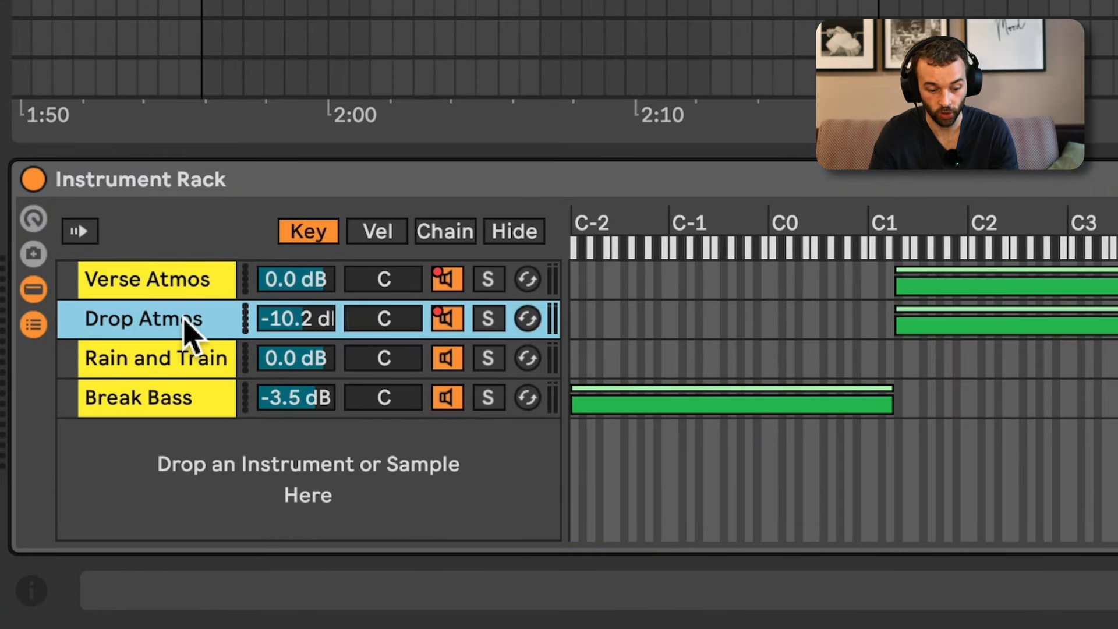
left_click(197, 367)
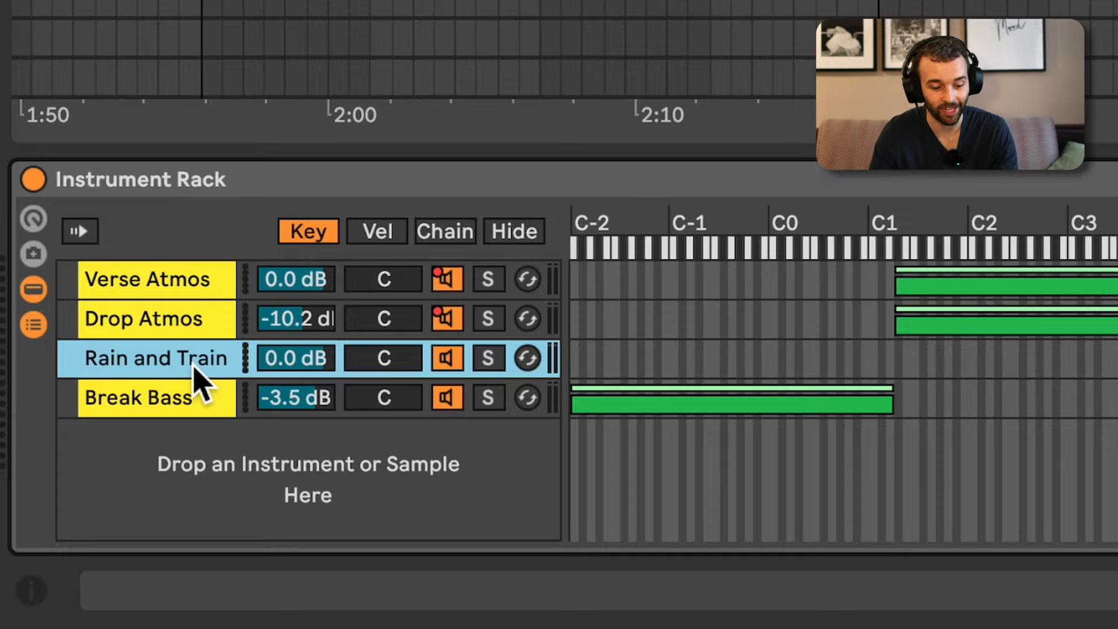
left_click(181, 410)
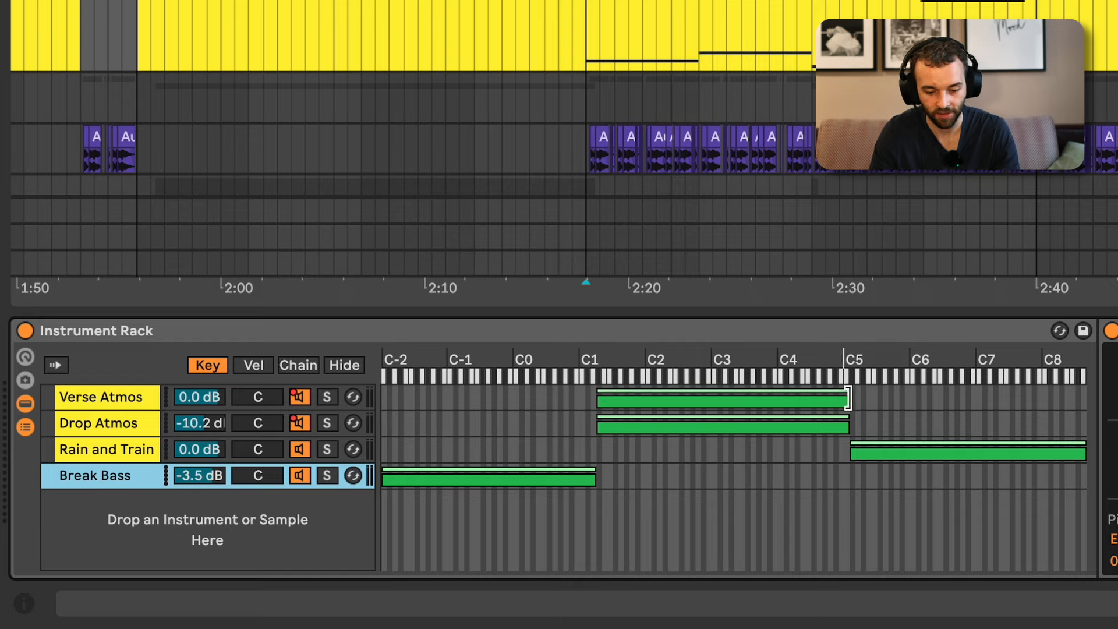
left_click(133, 456)
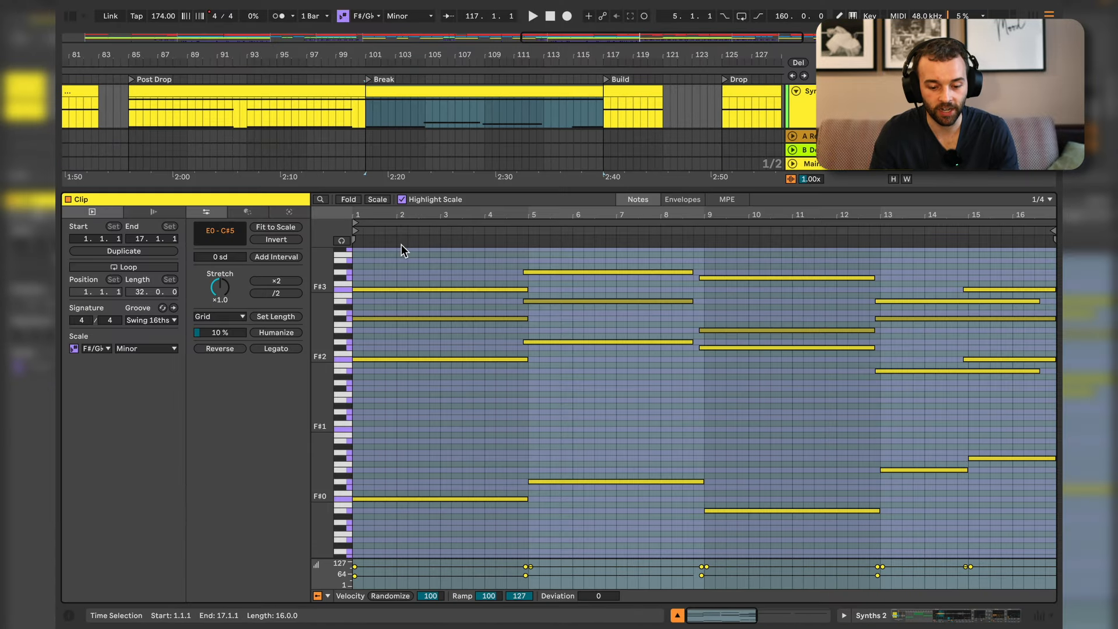
Step: Examine the Synths 2 Break clip's MIDI notes, from the low bass line through the chords to the long high notes
scroll(525, 488, "up", 5)
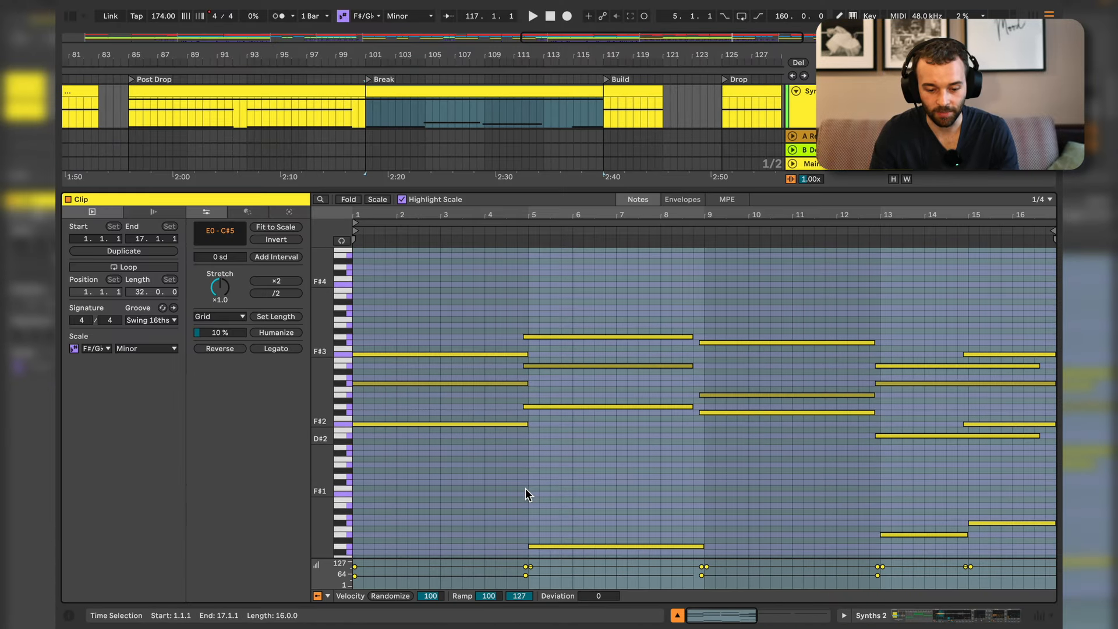
left_click_drag(349, 447, 990, 525)
left_click(406, 465)
left_click(995, 448)
left_click_drag(994, 447, 445, 371)
left_click_drag(492, 341, 648, 307)
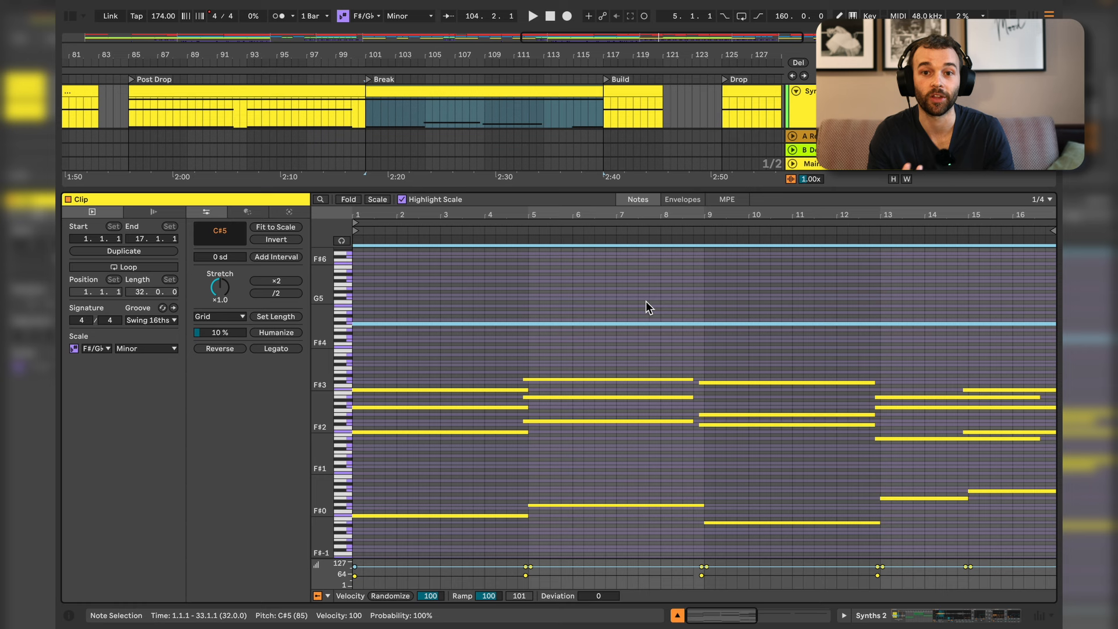
Step: Bring the Synths 2 rack back into view and play its Break section from bar 101
key("shift+Tab")
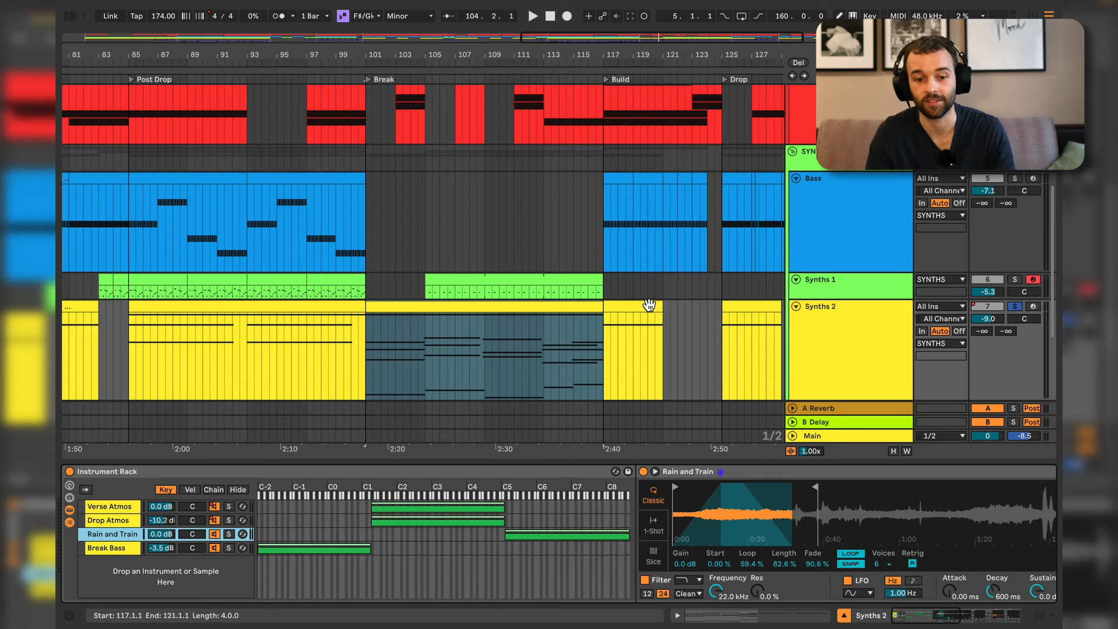
left_click(540, 312)
key("space")
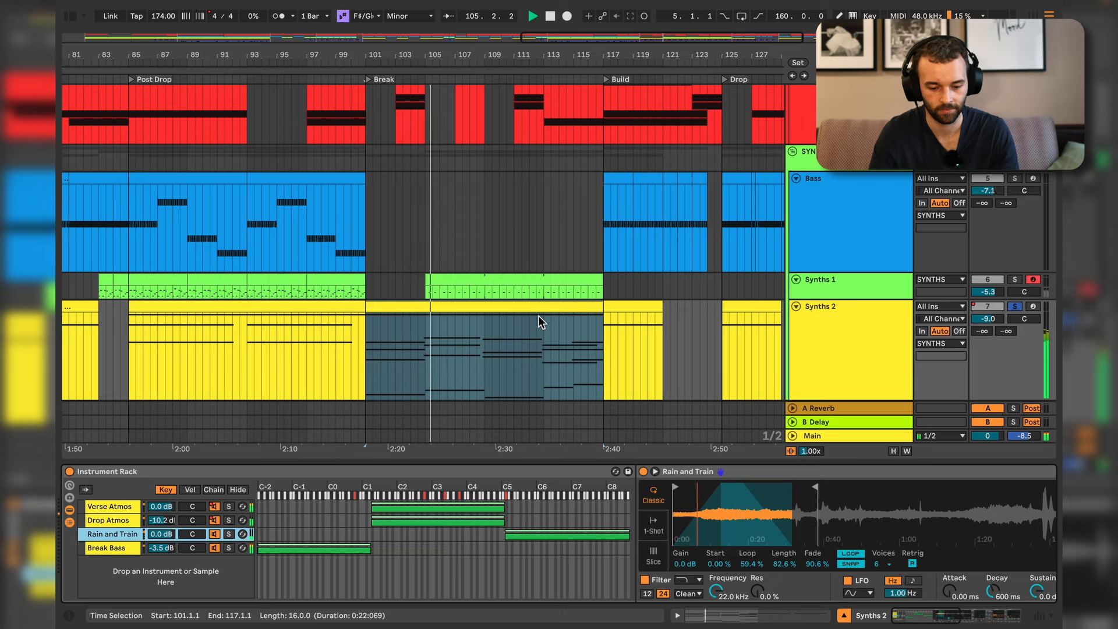
scroll(537, 316, "down", 1)
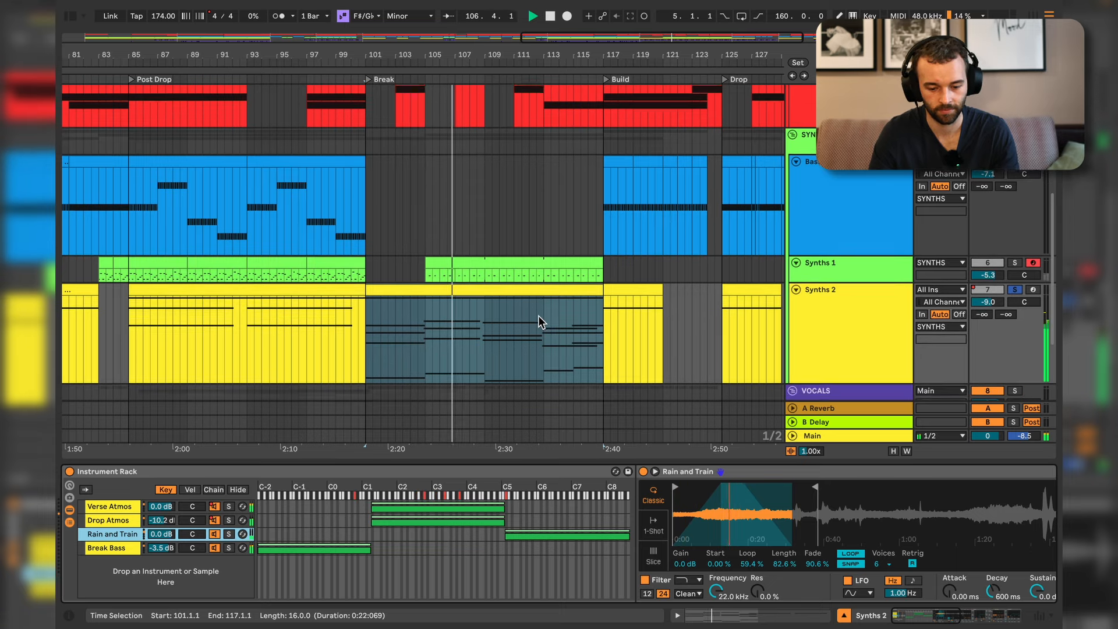
scroll(538, 315, "down", 1)
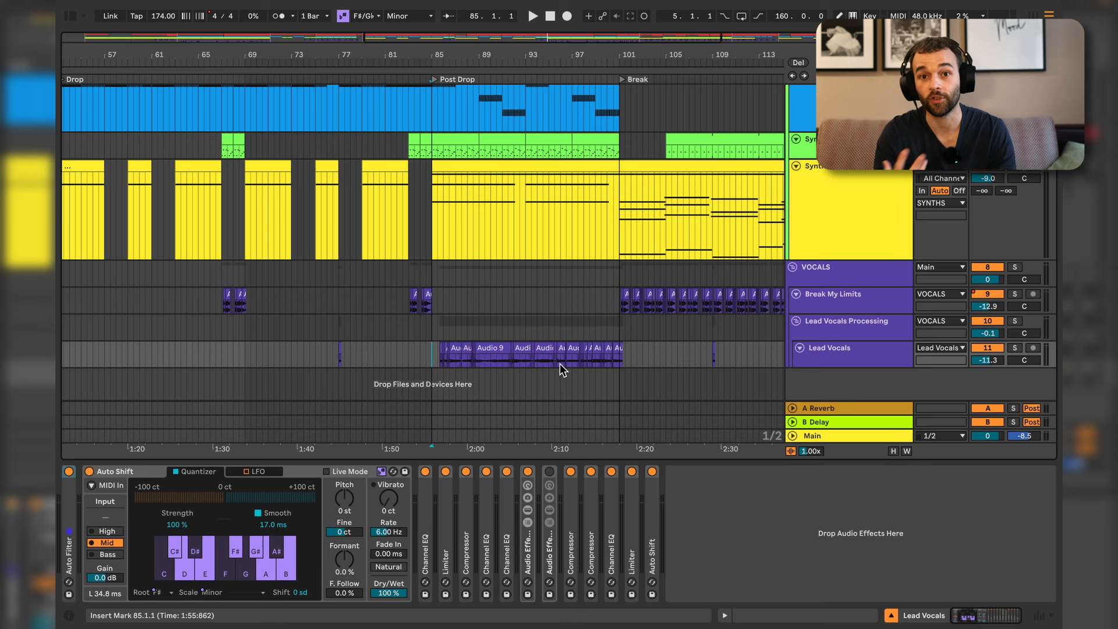
Step: Play the lead vocals from the Post Drop at bar 85 with the Lead Vocals Processing group's effect racks in view
key("space")
key("Up")
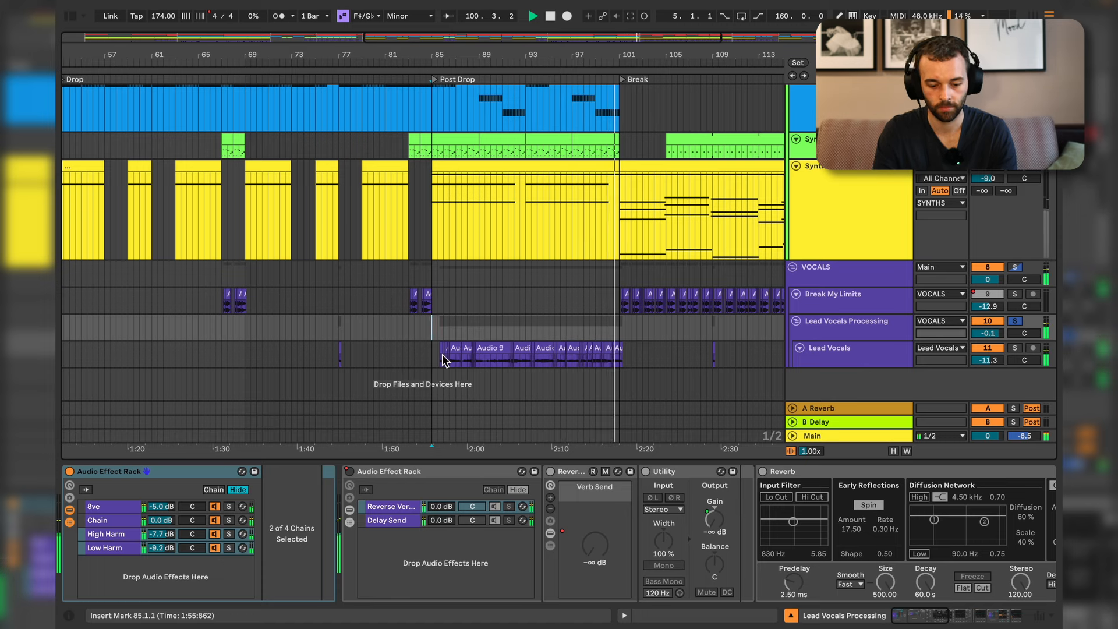
left_click(846, 362)
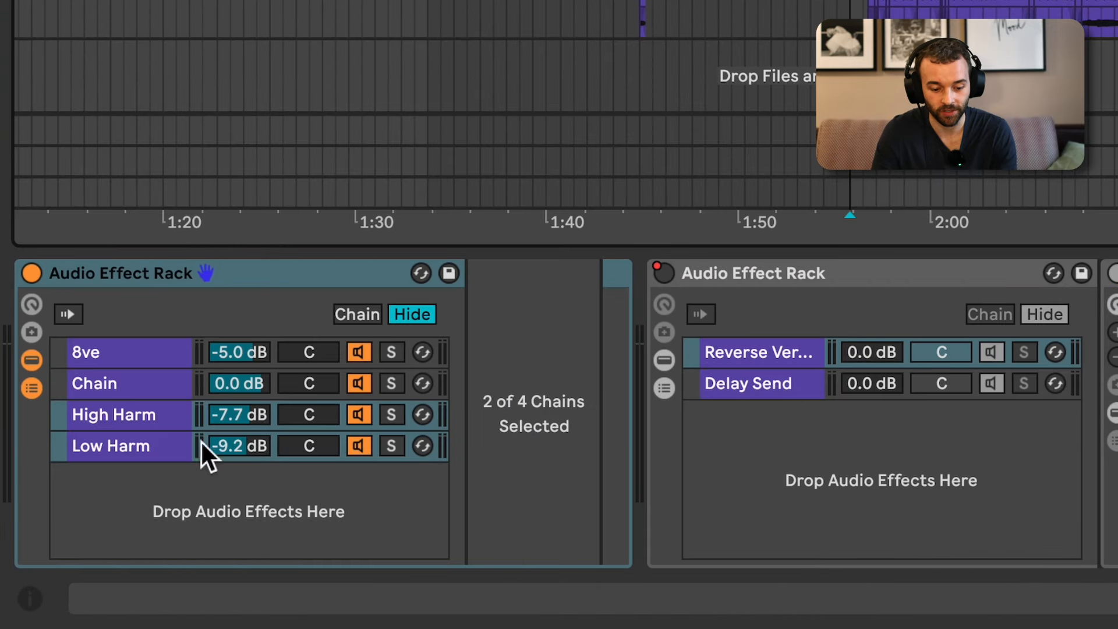
Step: Go through the vocal rack's Chain, 8ve and High Harm chains, comparing Auto Shift in High Harm's Harm 1 and Harm 2
left_click(169, 383)
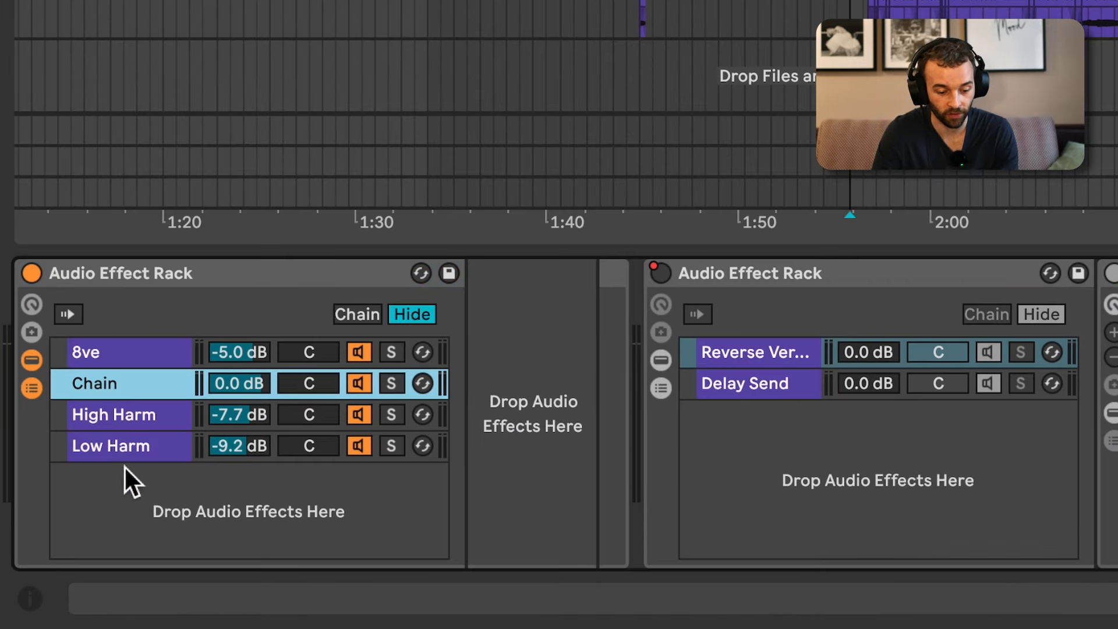
left_click(170, 357)
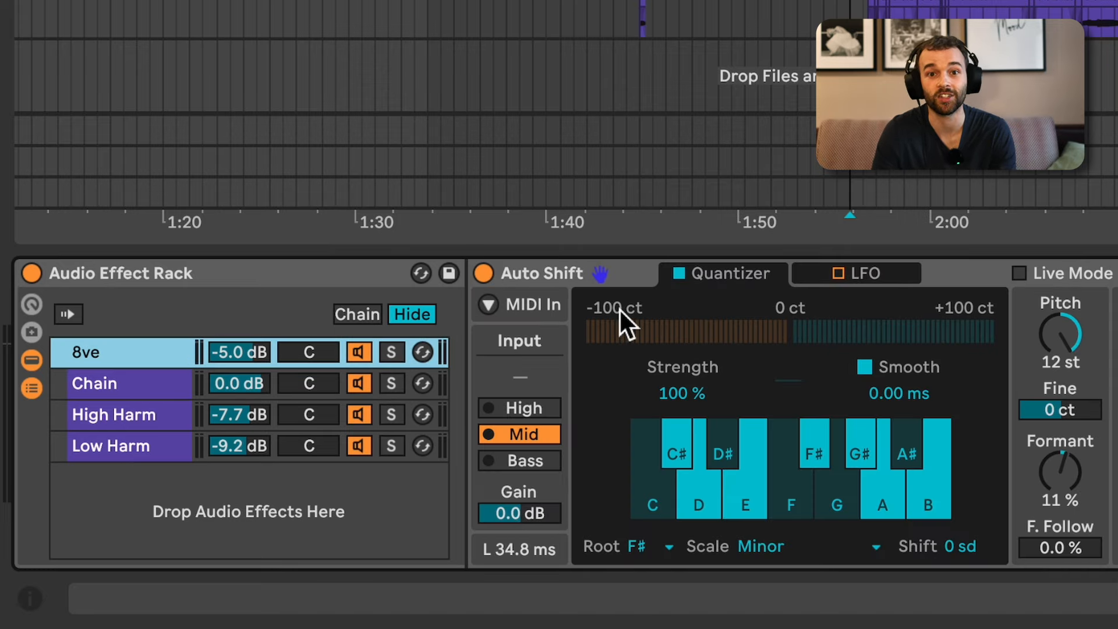
left_click(147, 380)
left_click(146, 412)
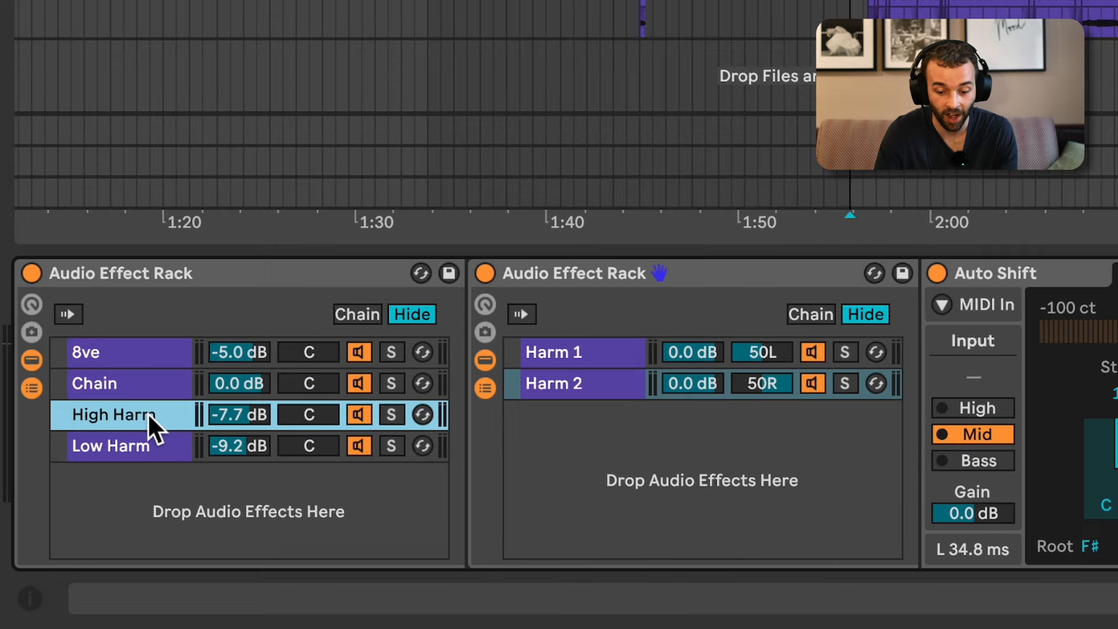
left_click(580, 352)
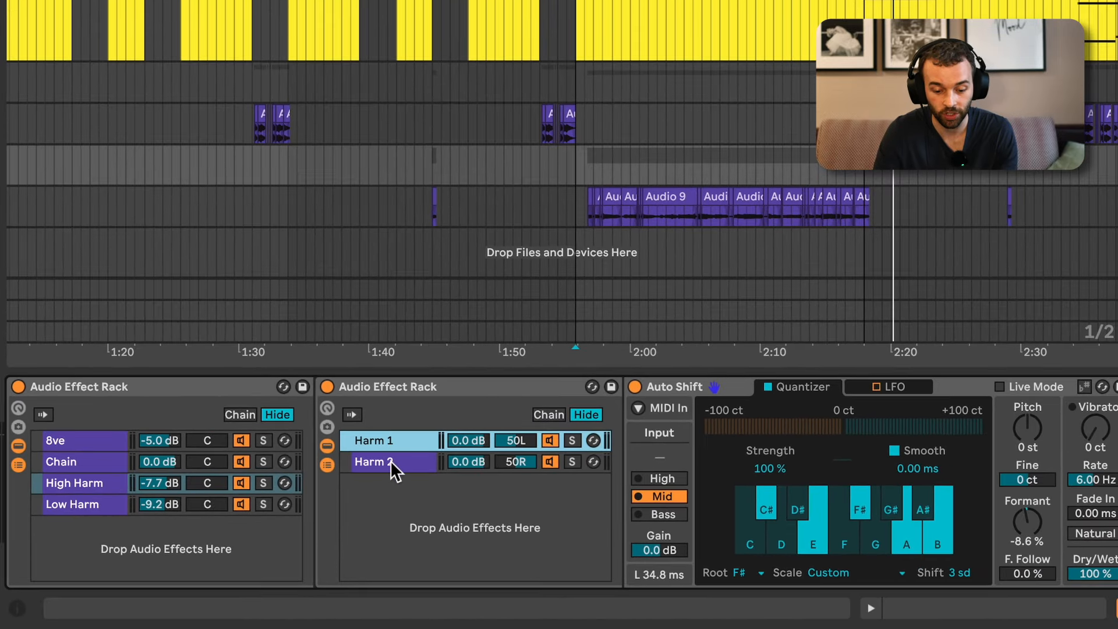
left_click(390, 461)
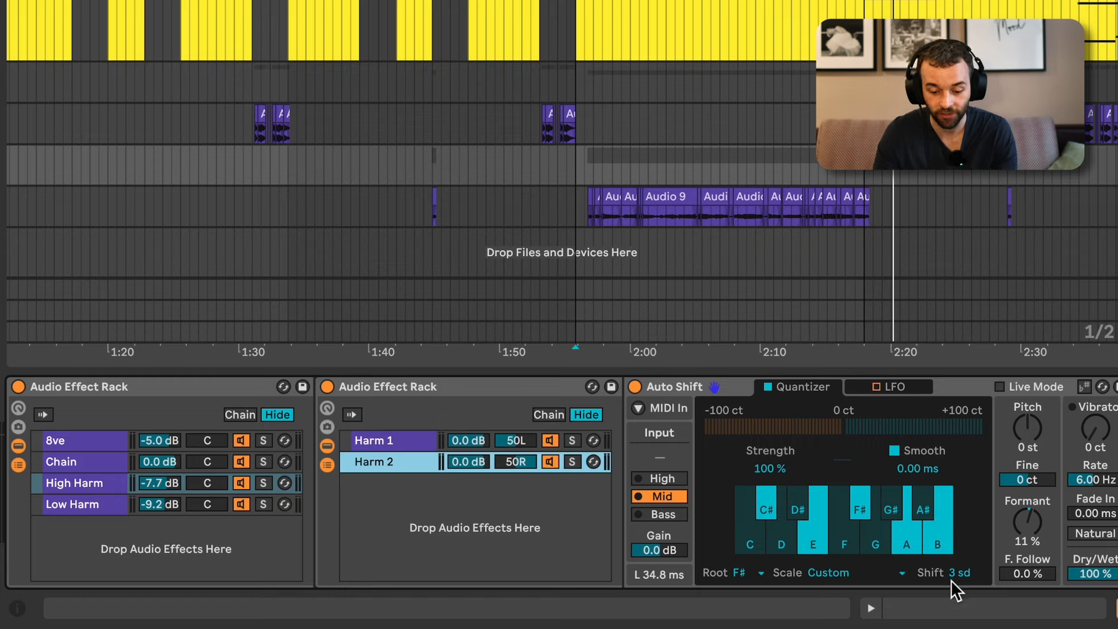
Step: Compare the Auto Shift shift and formant settings of Harm 1 and Harm 2 inside the Low Harm chain
left_click(93, 510)
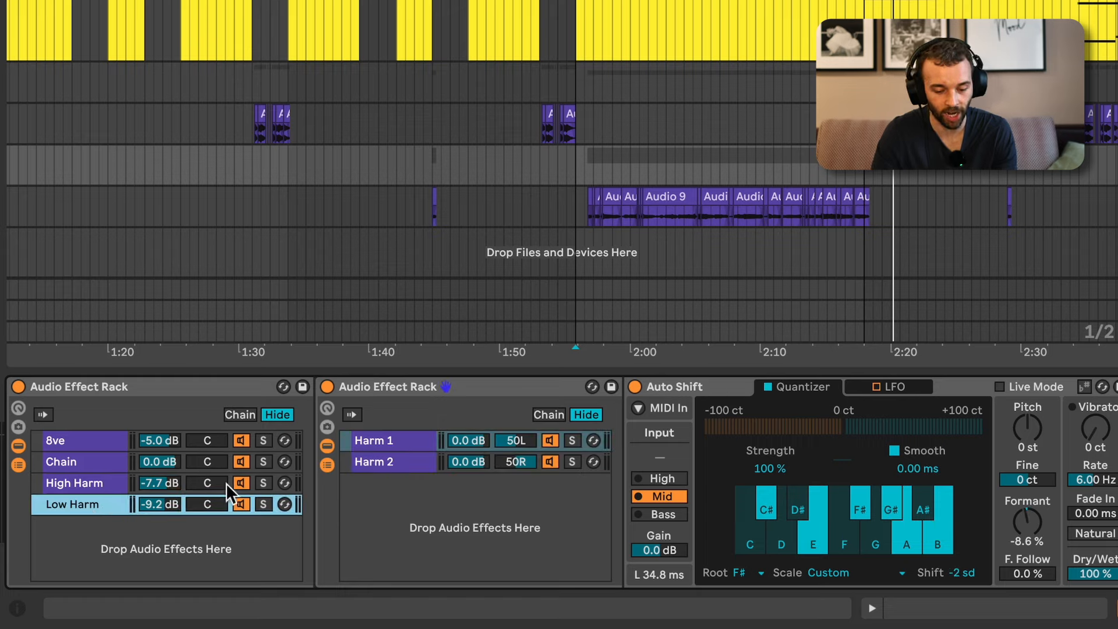
left_click(381, 441)
left_click(384, 466)
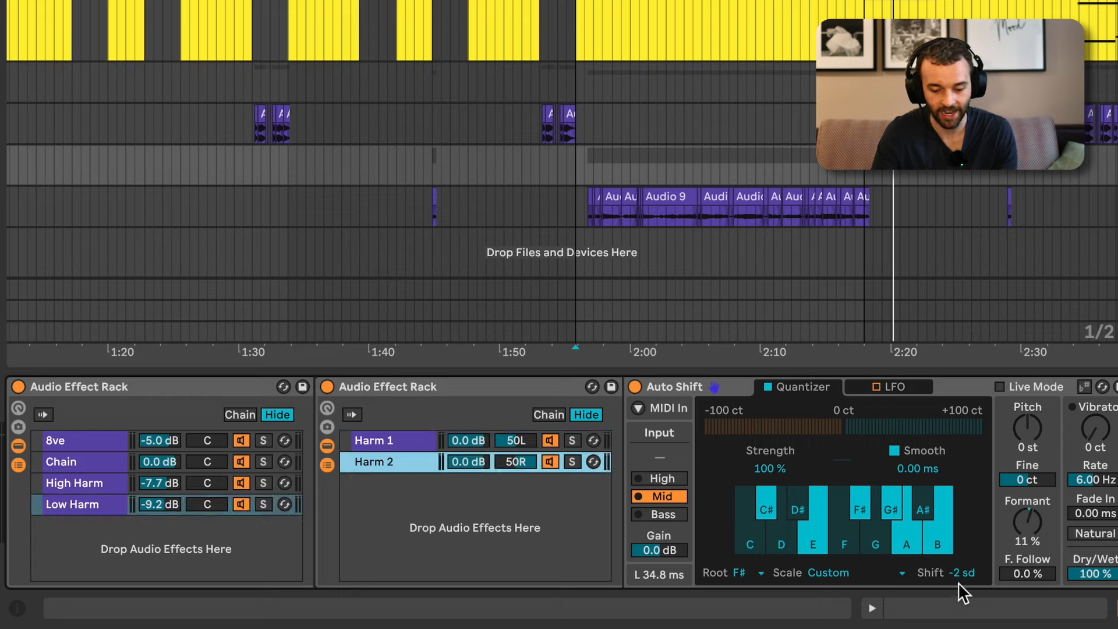
left_click(1033, 541)
left_click(376, 434)
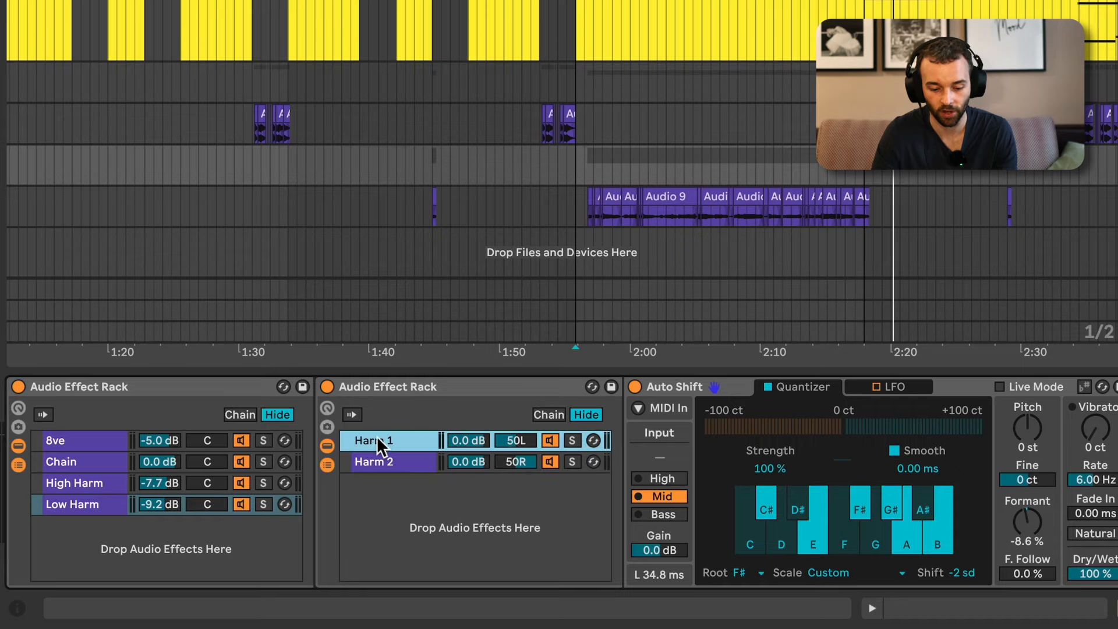
left_click(384, 465)
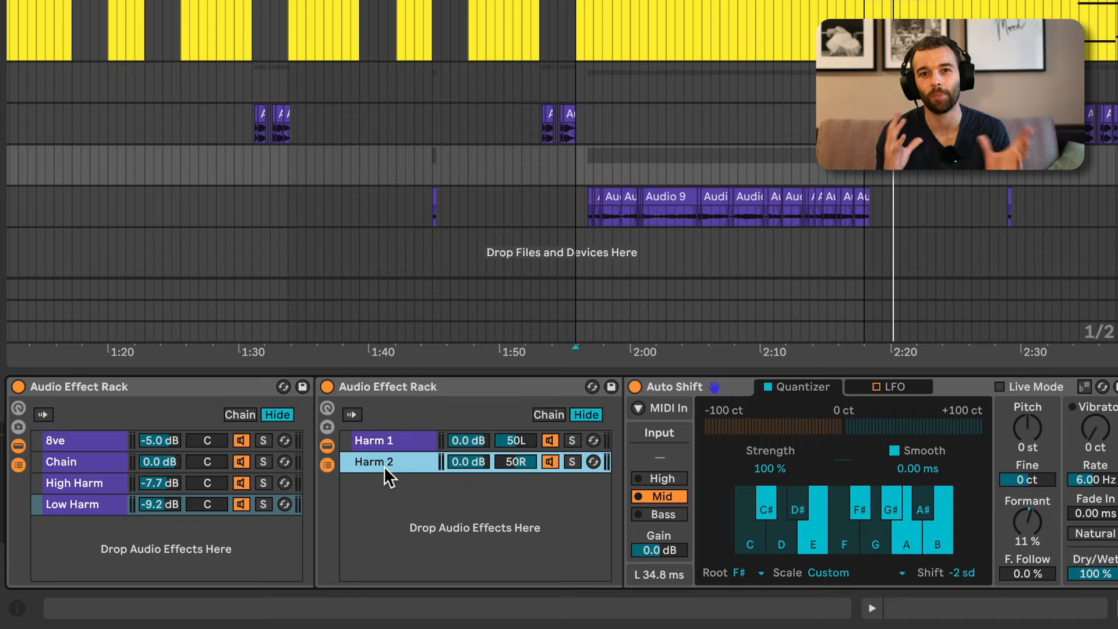